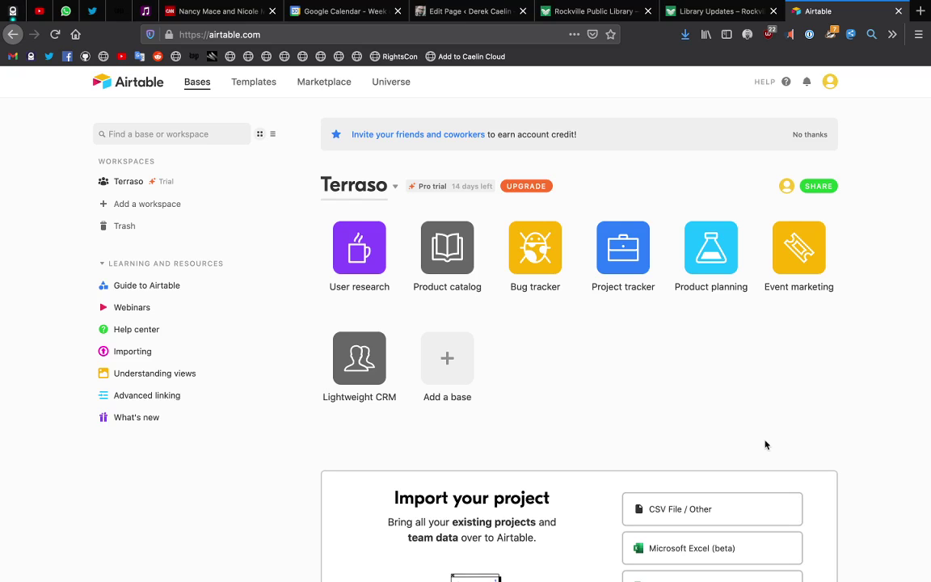
Open the User research base and look over the fields in its Users and Companies tables.
{"action": "left_click", "coordinate": [371, 254]}
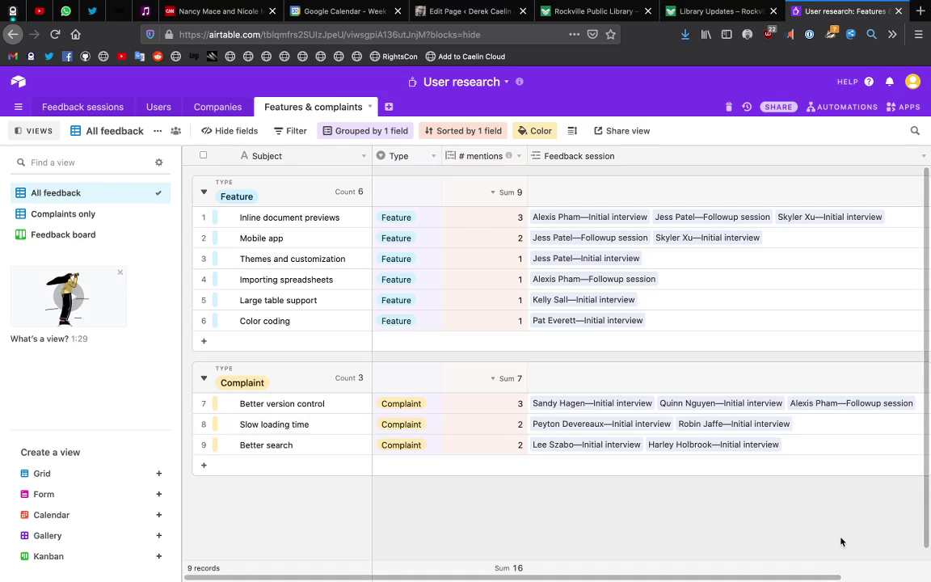
{"action": "left_click", "coordinate": [159, 107]}
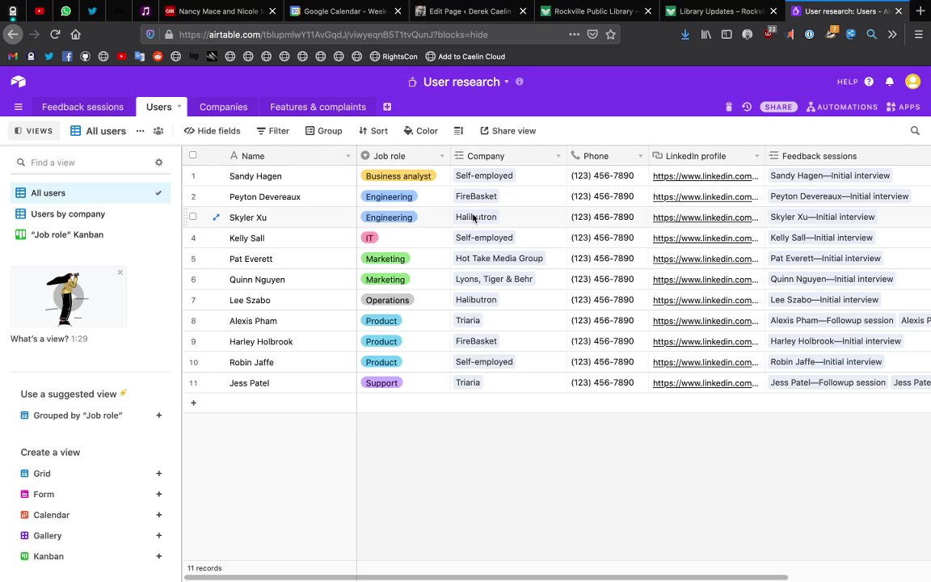
{"action": "left_click", "coordinate": [215, 108]}
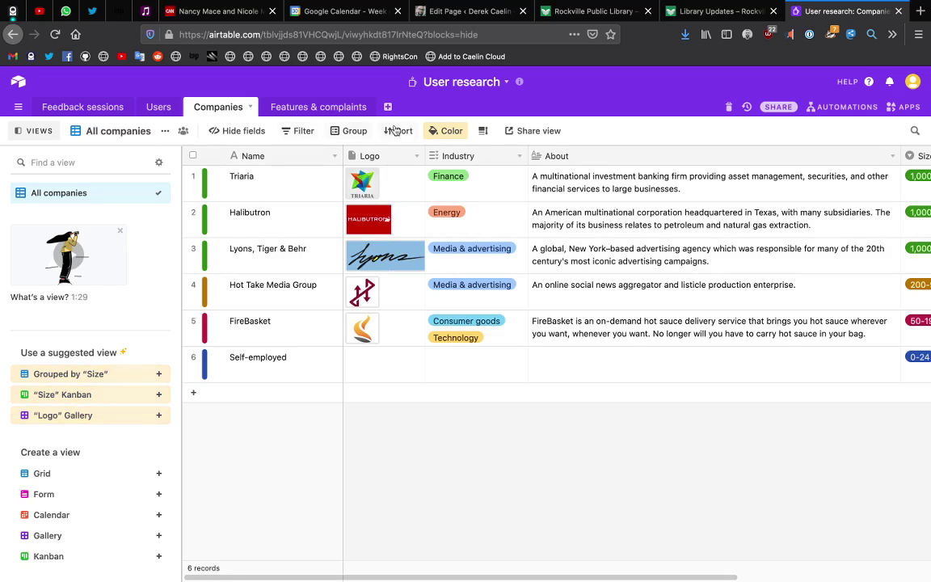
{"action": "left_click", "coordinate": [158, 107]}
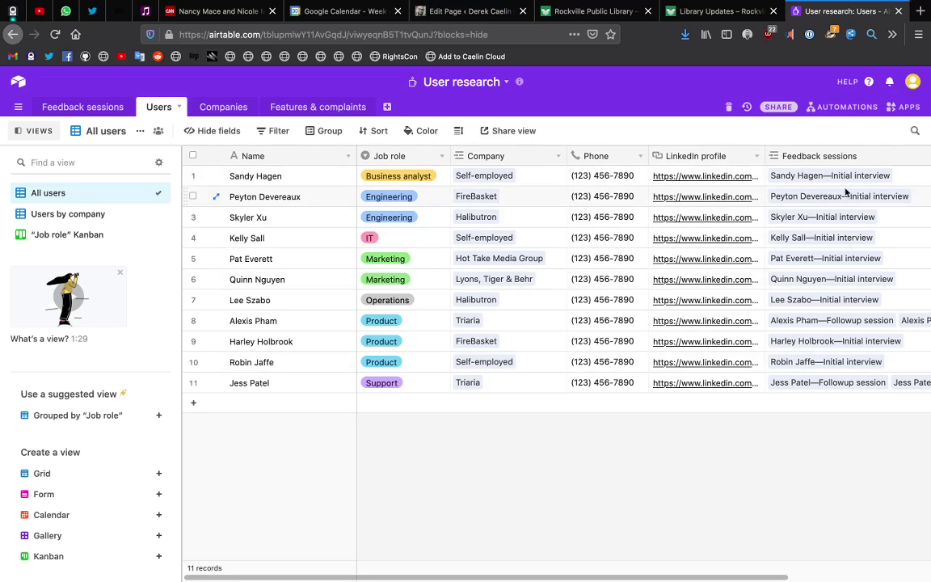
{"action": "scroll", "coordinate": [808, 194], "scroll_direction": "right", "scroll_amount": 2}
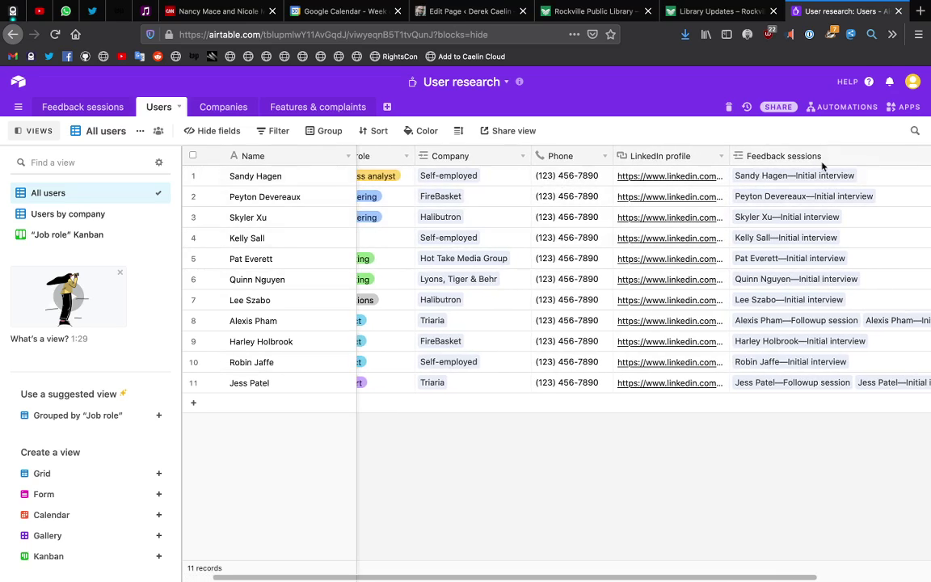
{"action": "scroll", "coordinate": [723, 275], "scroll_direction": "right", "scroll_amount": 1}
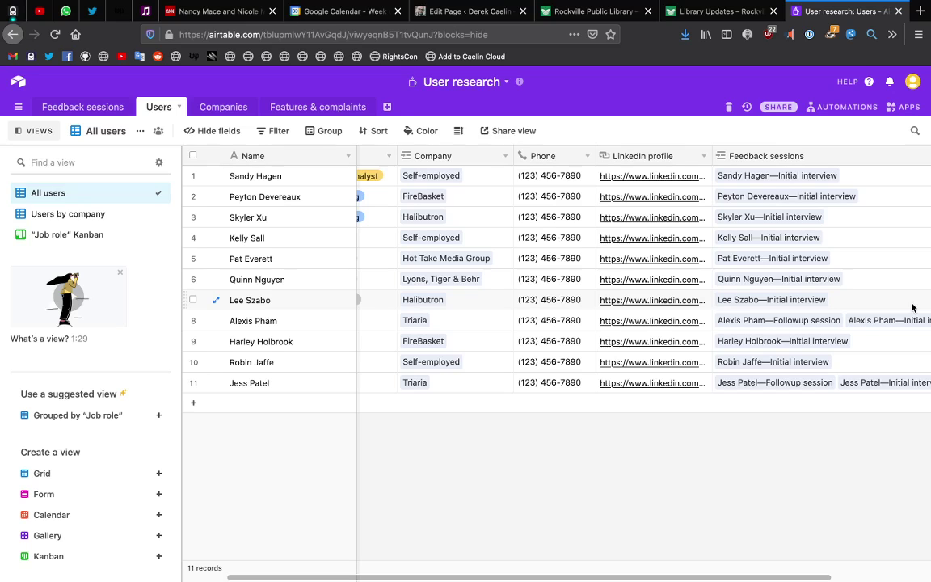
{"action": "scroll", "coordinate": [911, 307], "scroll_direction": "left", "scroll_amount": 2}
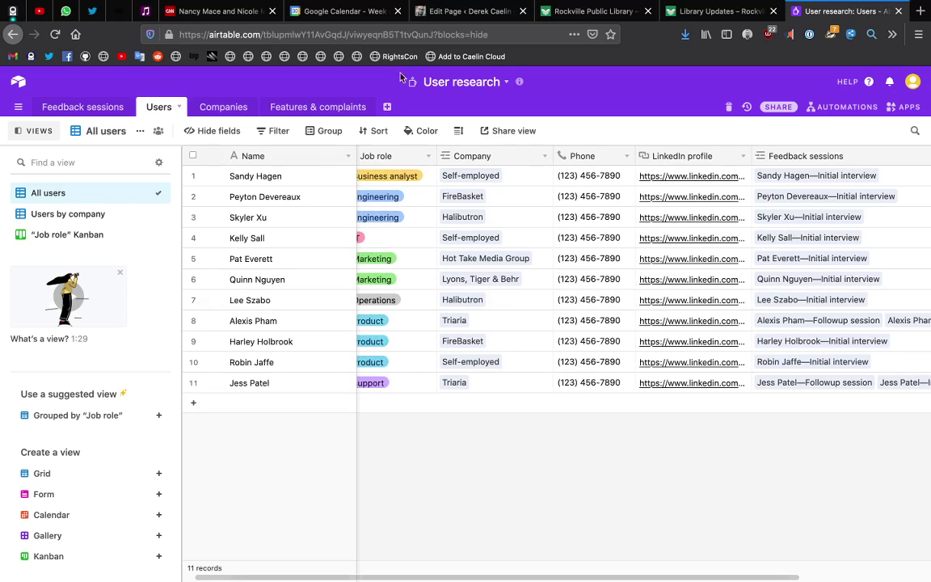
Open the Project tracker base and examine the All projects grid of its Design projects table, with the apps dashboard closed.
{"action": "left_click", "coordinate": [17, 77]}
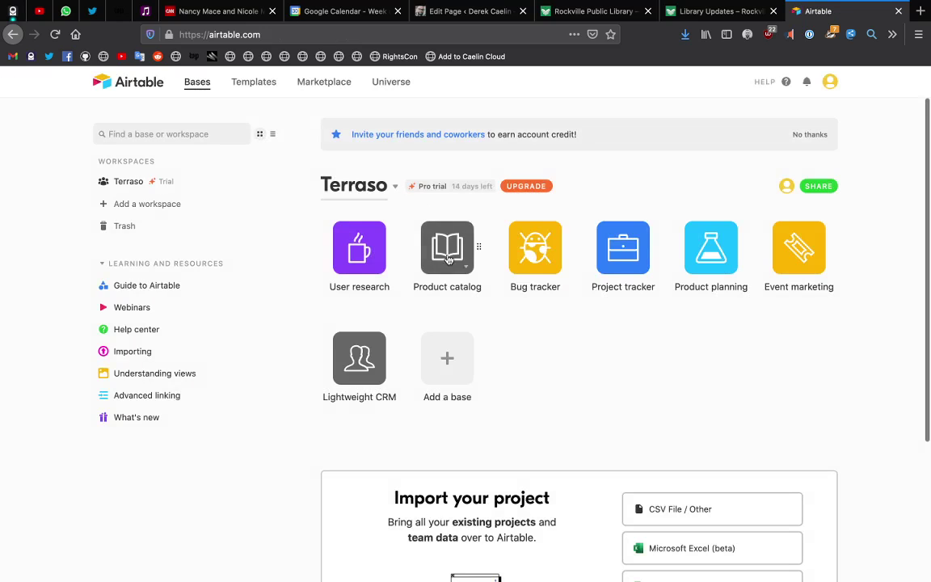
{"action": "left_click", "coordinate": [617, 257]}
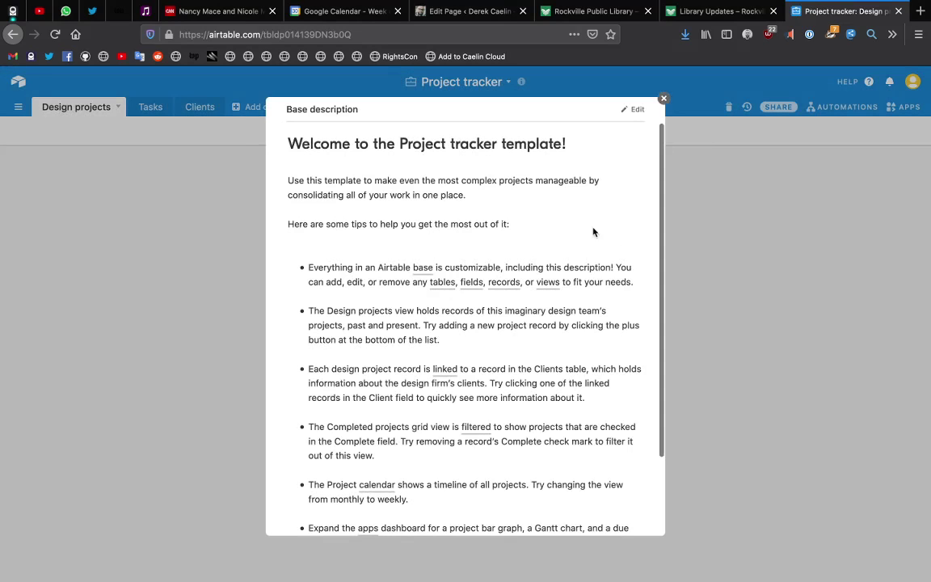
{"action": "left_click", "coordinate": [663, 100]}
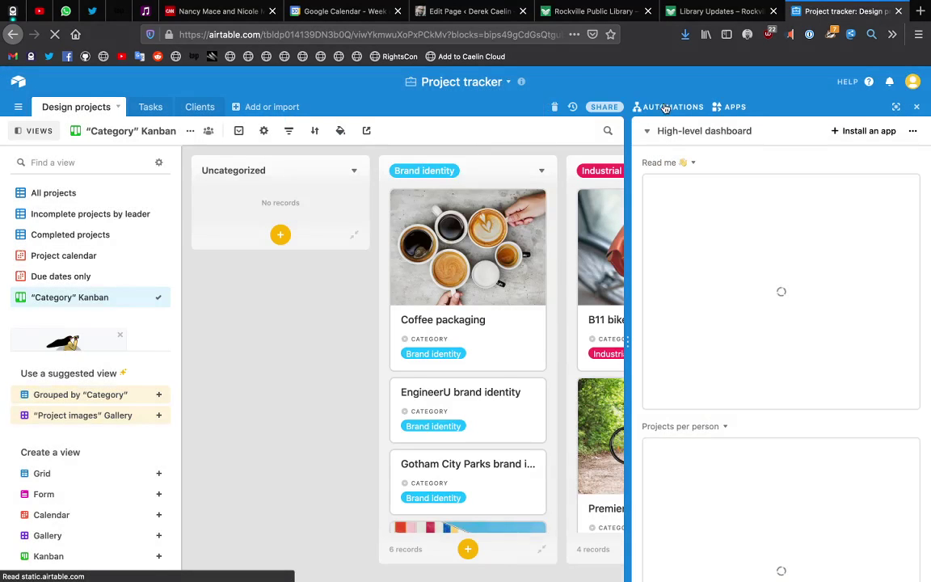
{"action": "left_click", "coordinate": [97, 201]}
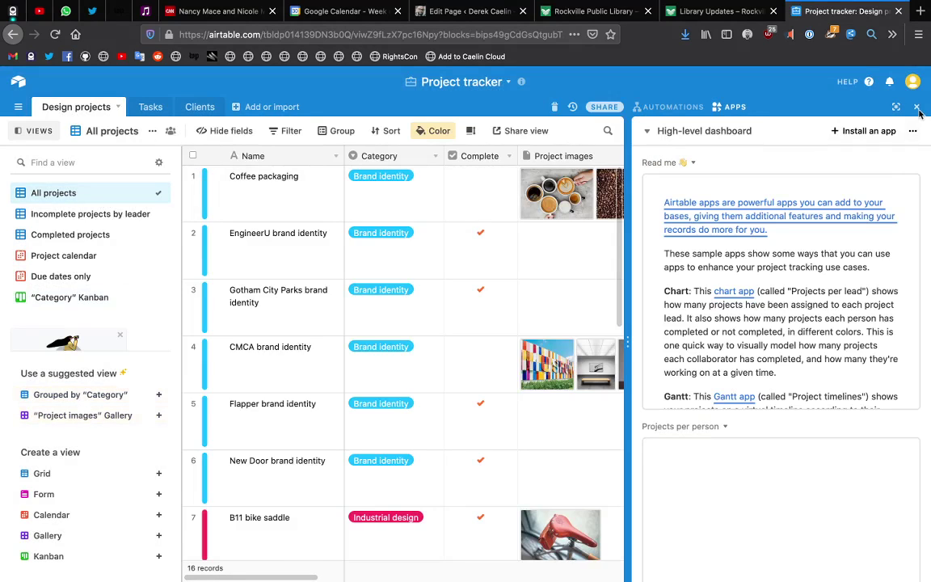
{"action": "left_click", "coordinate": [916, 107]}
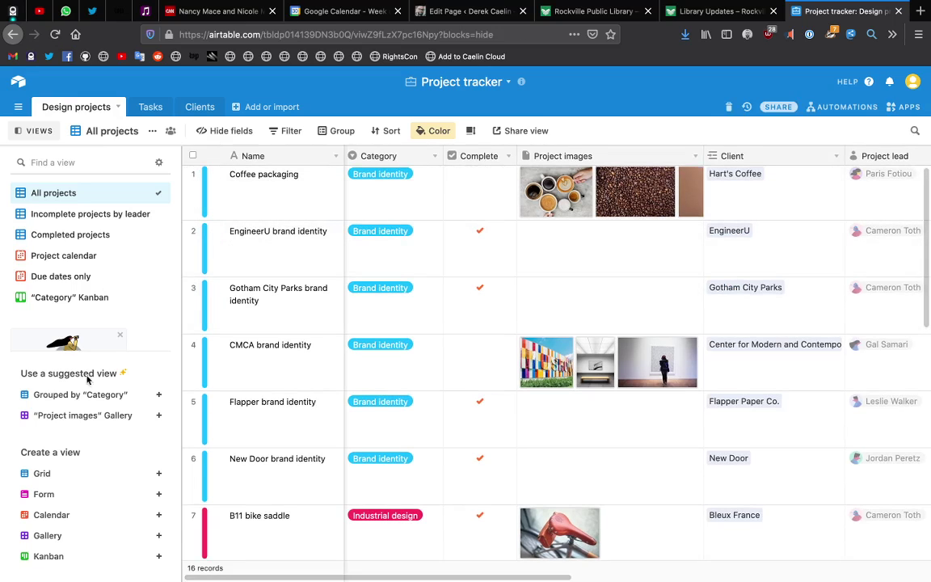
{"action": "scroll", "coordinate": [430, 343], "scroll_direction": "right", "scroll_amount": 5}
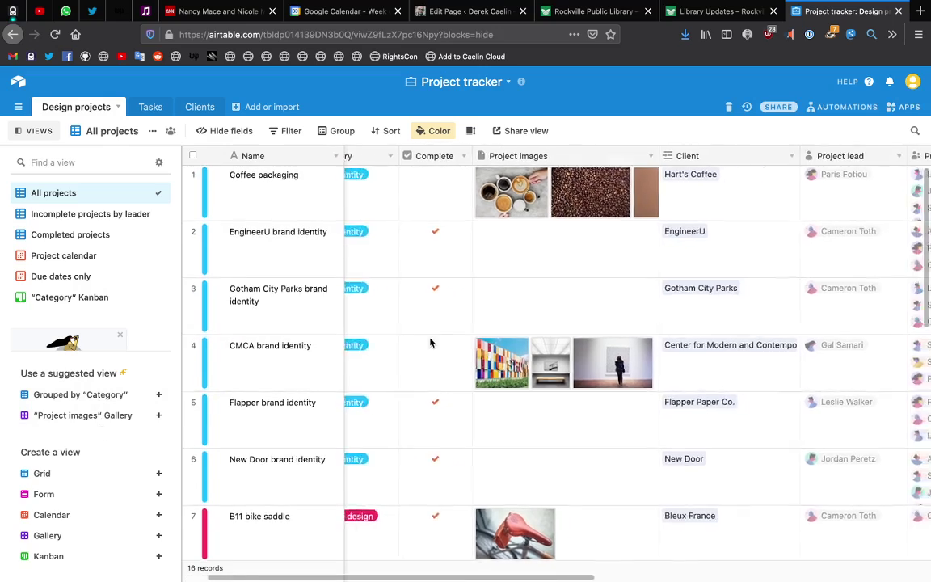
{"action": "scroll", "coordinate": [430, 343], "scroll_direction": "left", "scroll_amount": 3}
{"action": "scroll", "coordinate": [430, 342], "scroll_direction": "left", "scroll_amount": 2}
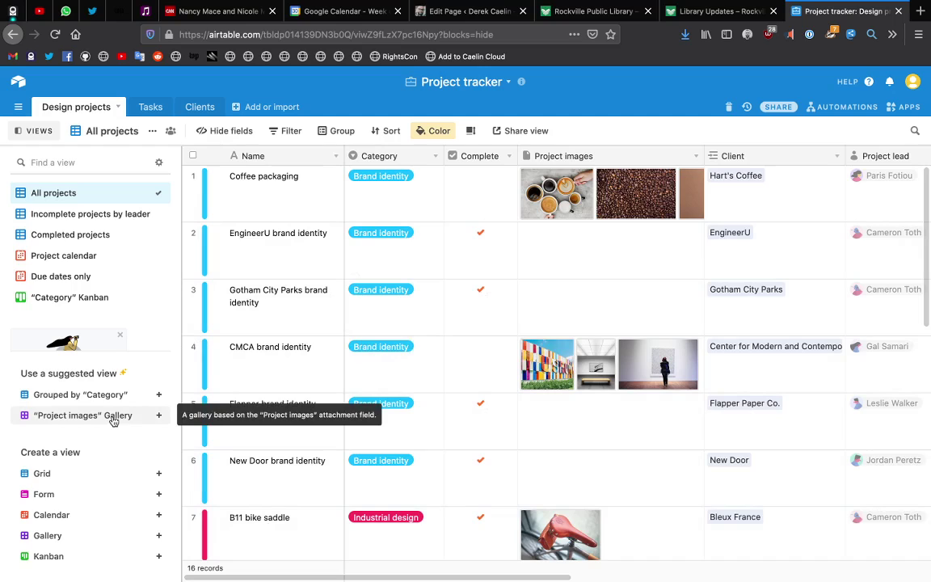
Add a Kanban view to the Design projects table and look over the existing "Category" Kanban and Project calendar views.
{"action": "left_click", "coordinate": [68, 556]}
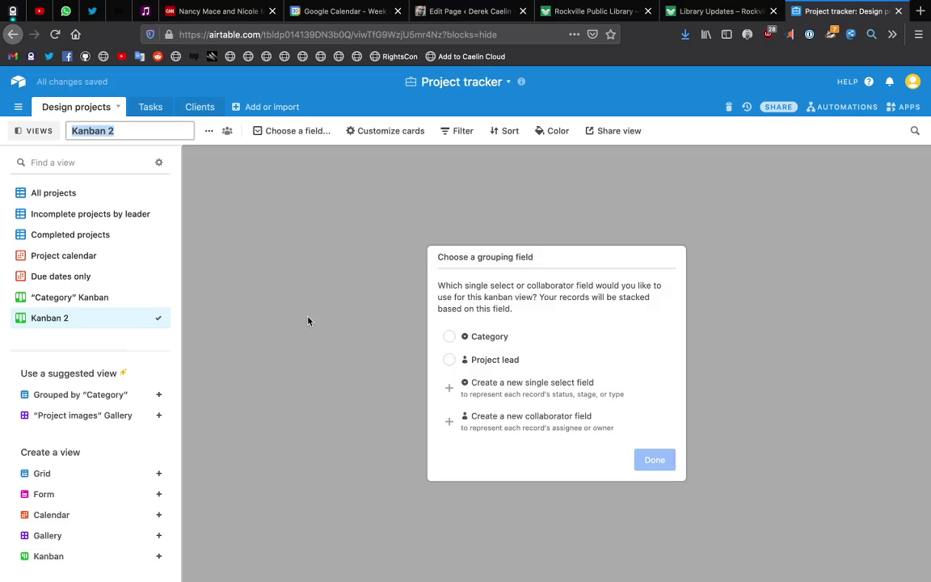
{"action": "left_click", "coordinate": [93, 298]}
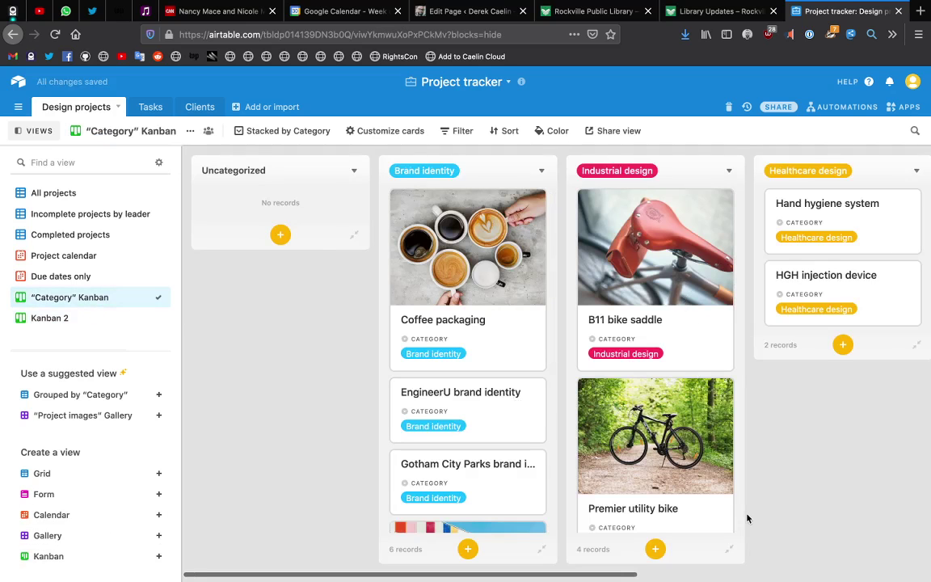
{"action": "scroll", "coordinate": [747, 518], "scroll_direction": "right", "scroll_amount": 2}
{"action": "scroll", "coordinate": [747, 518], "scroll_direction": "right", "scroll_amount": 1}
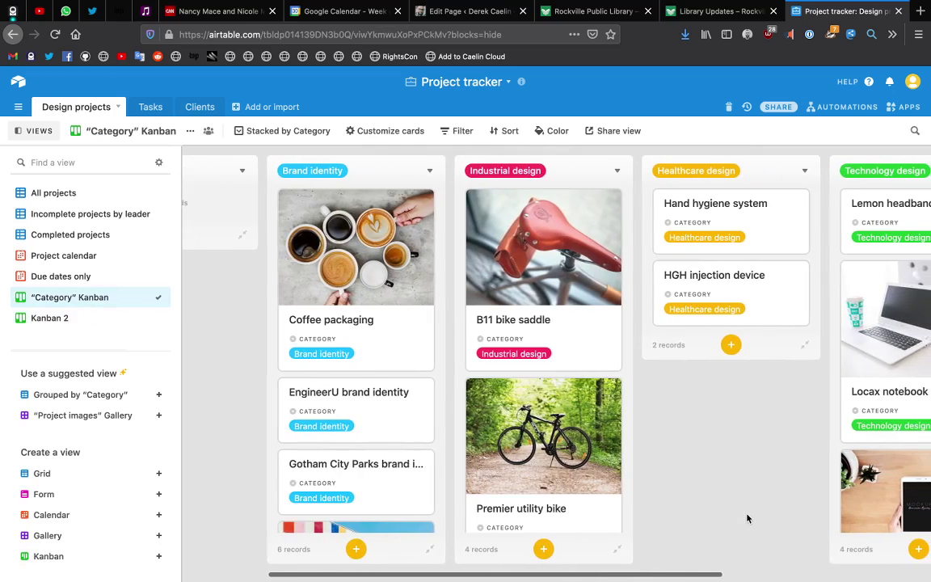
{"action": "scroll", "coordinate": [747, 518], "scroll_direction": "right", "scroll_amount": 1}
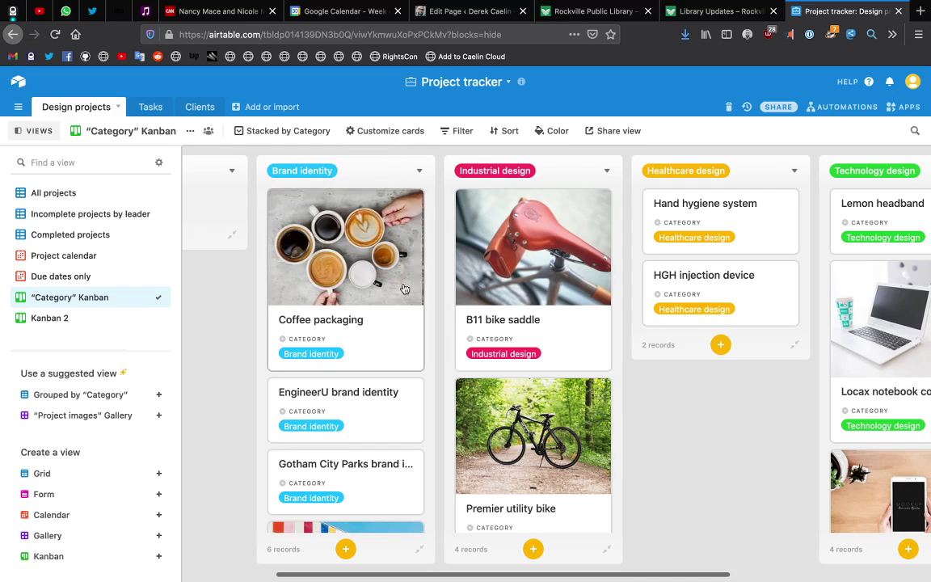
{"action": "left_click", "coordinate": [81, 257]}
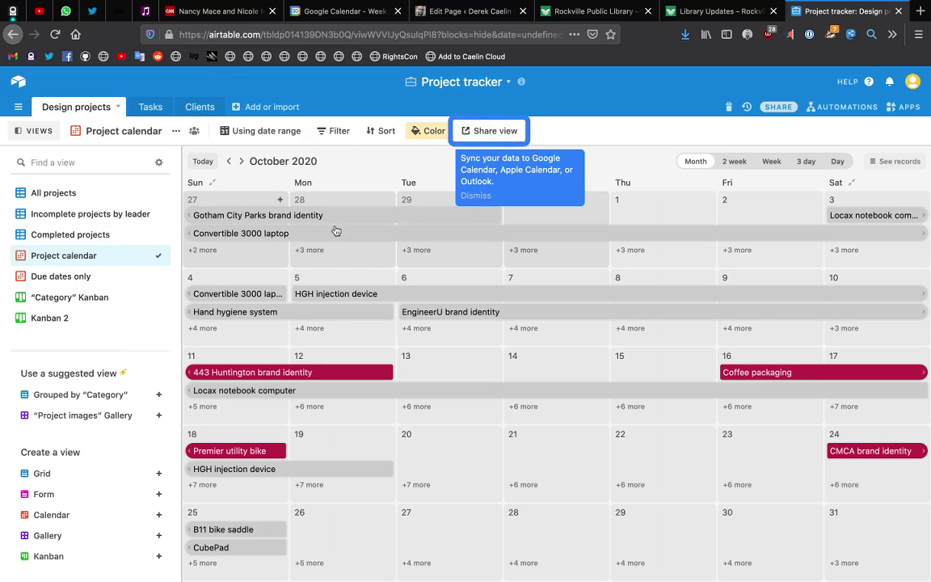
Open the Lightweight CRM base and examine its companies by employees view and the Contacts table.
{"action": "left_click", "coordinate": [19, 86]}
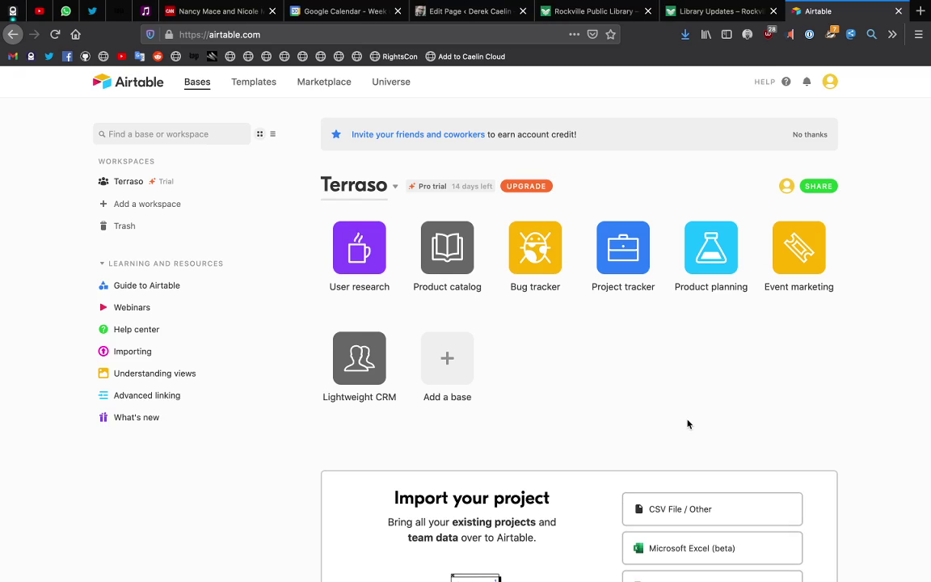
{"action": "left_click", "coordinate": [358, 359]}
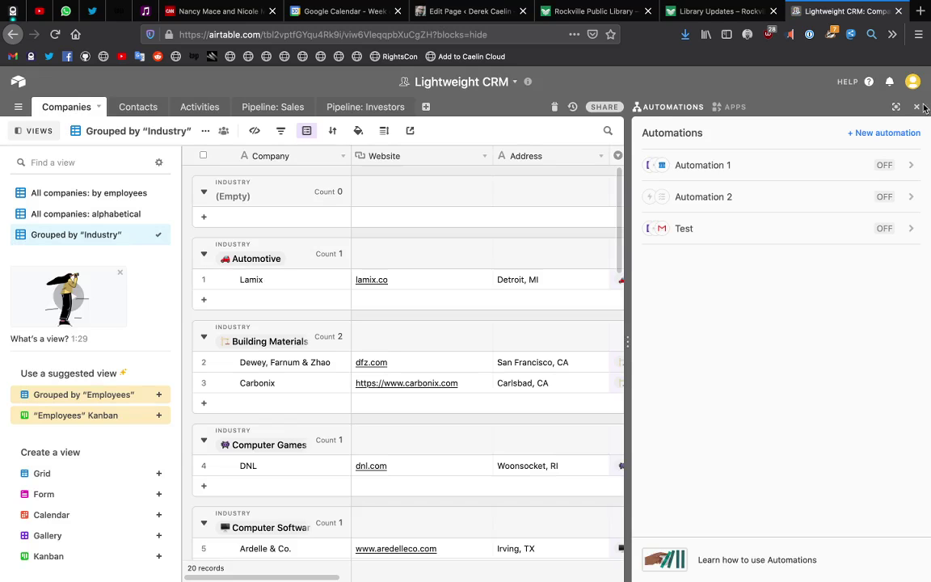
{"action": "left_click", "coordinate": [917, 106]}
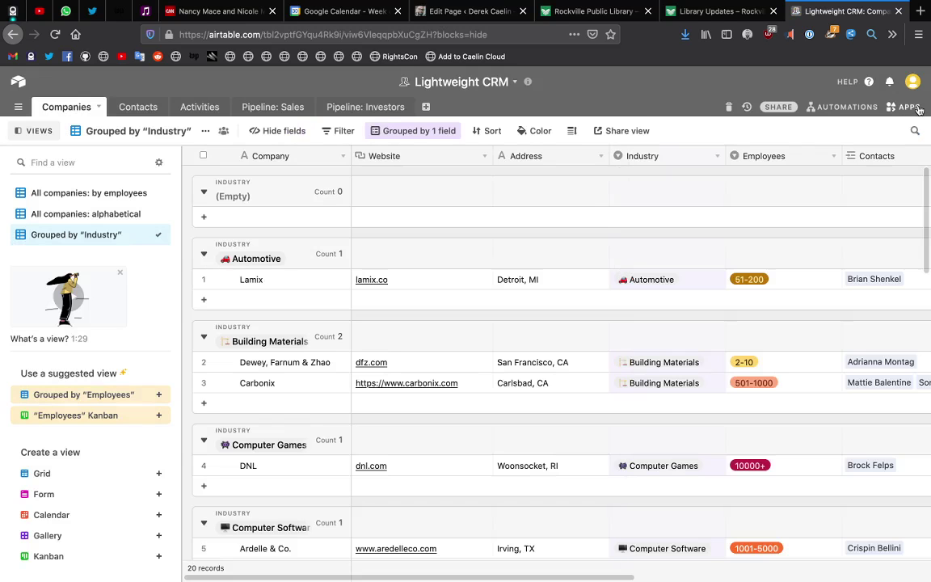
{"action": "left_click", "coordinate": [101, 192]}
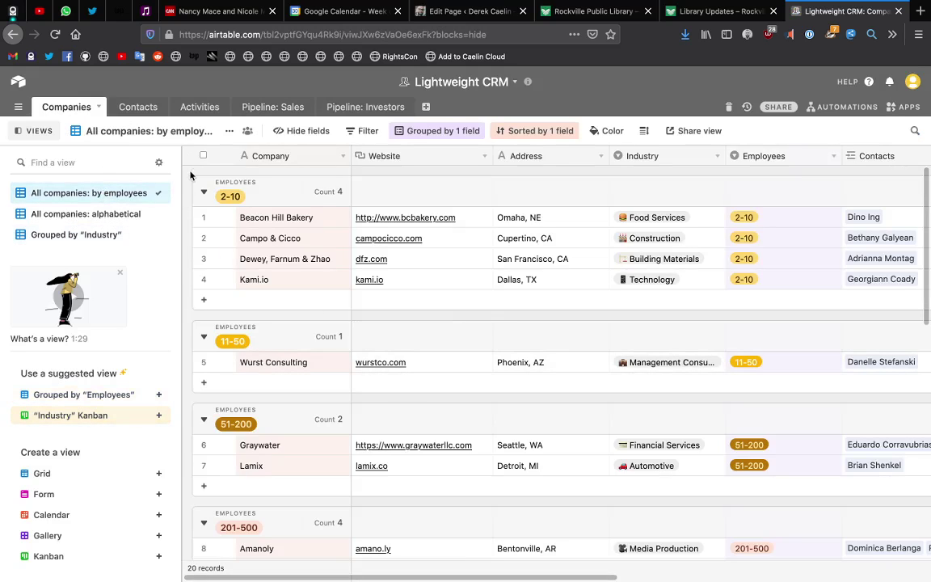
{"action": "left_click", "coordinate": [138, 110]}
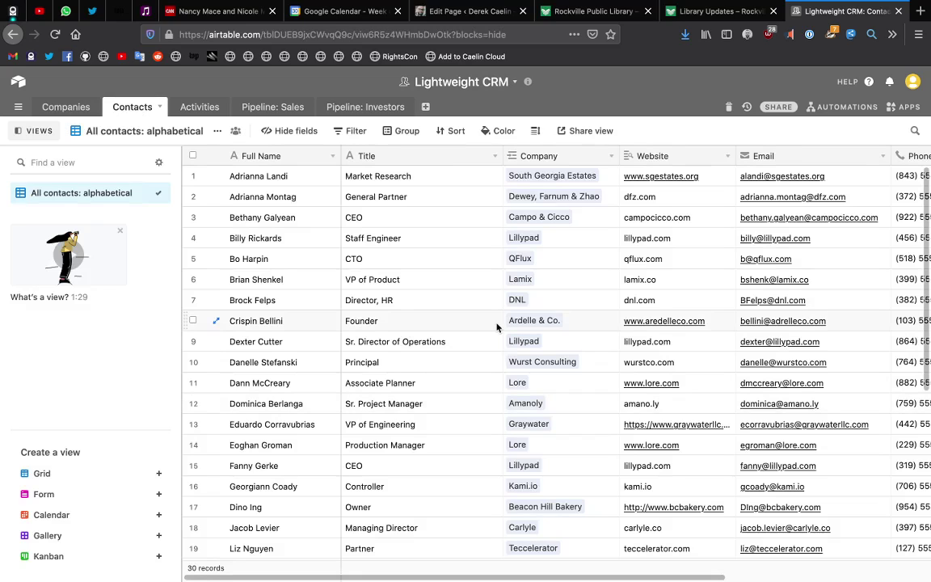
{"action": "scroll", "coordinate": [497, 326], "scroll_direction": "right", "scroll_amount": 5}
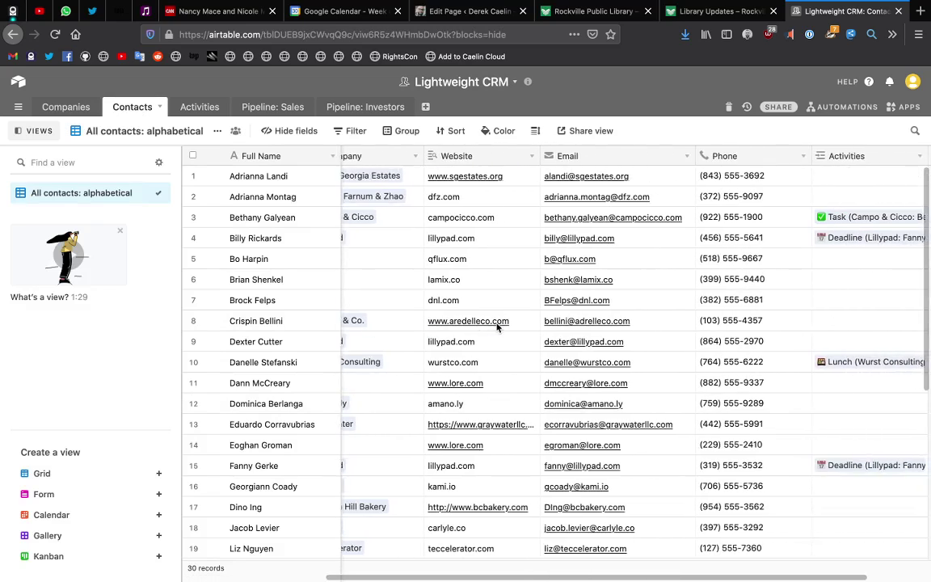
{"action": "scroll", "coordinate": [469, 315], "scroll_direction": "left", "scroll_amount": 5}
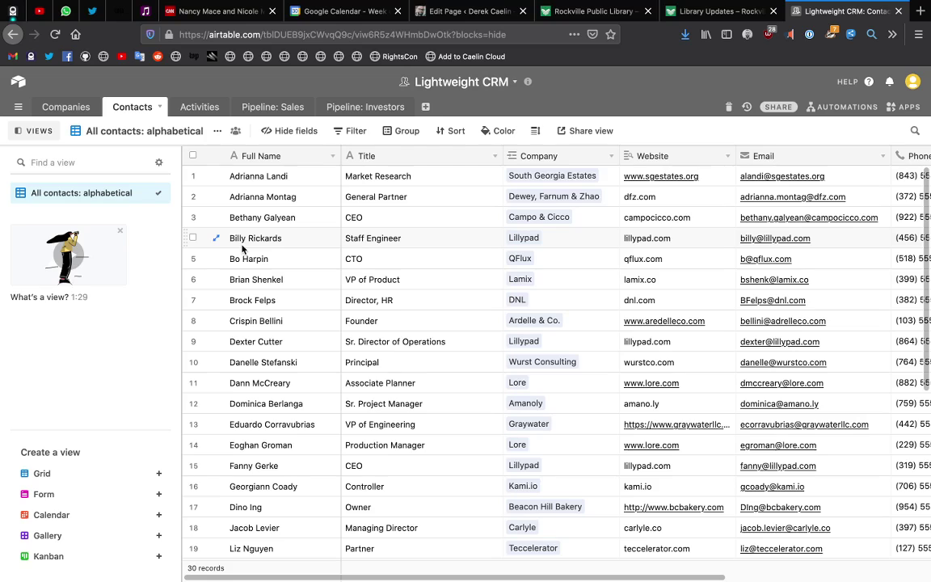
Sort the Contacts table by Full Name from Z → A.
{"action": "left_click", "coordinate": [332, 156]}
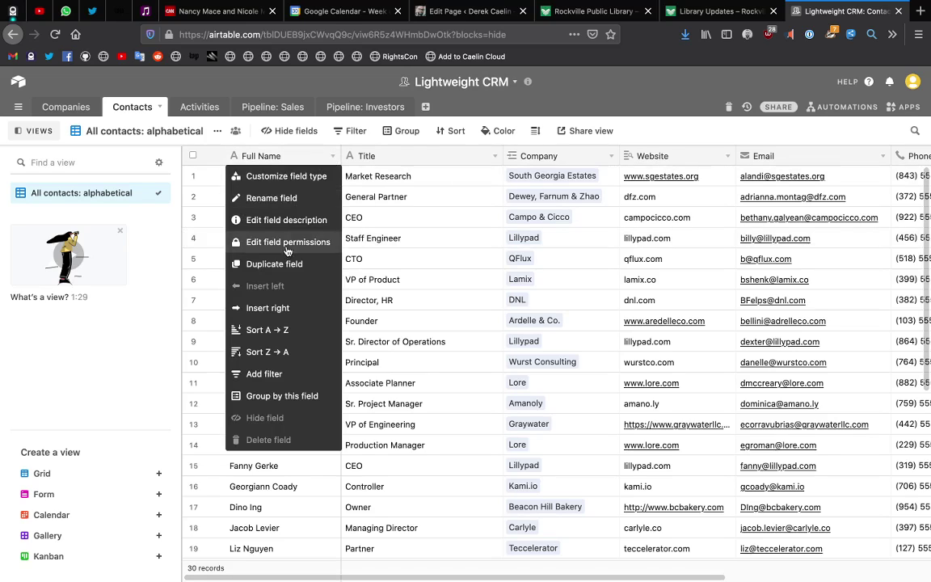
{"action": "left_click", "coordinate": [287, 352]}
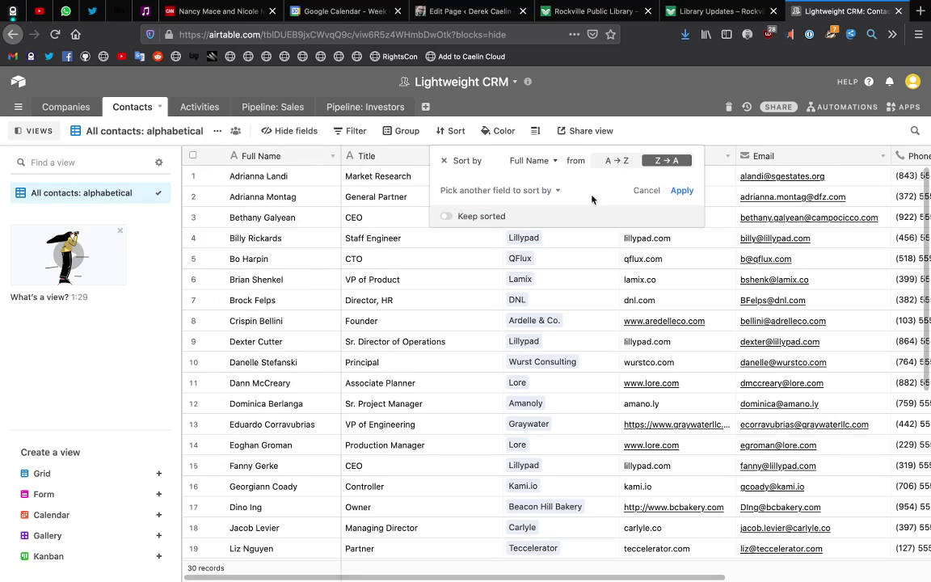
{"action": "left_click", "coordinate": [618, 161]}
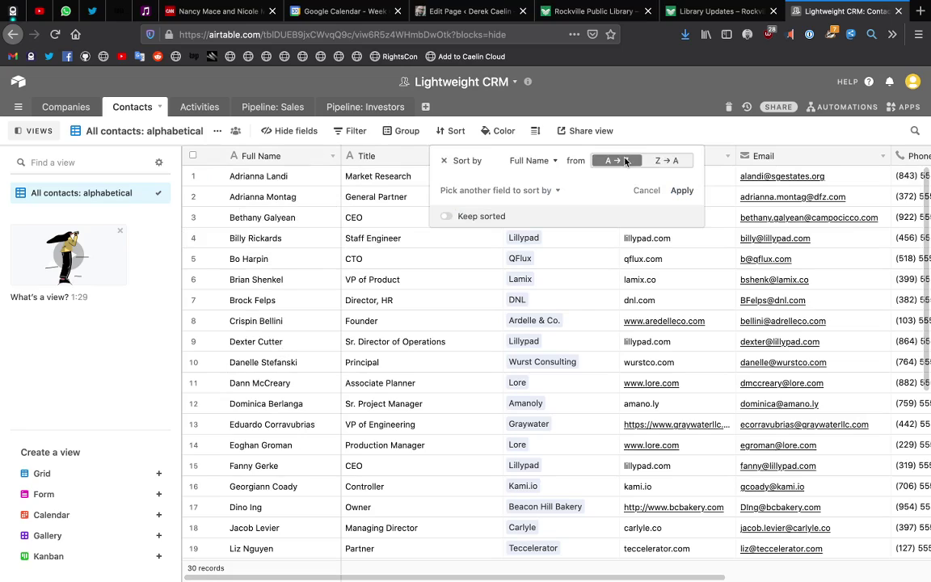
{"action": "left_click", "coordinate": [681, 190]}
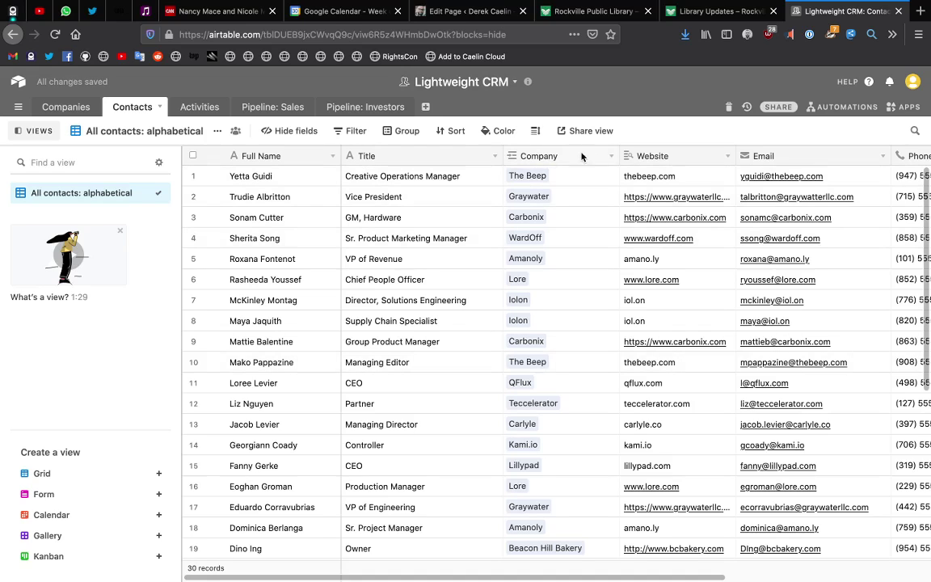
Sort the contacts by Company from A → Z, keeping Full Name Z → A as the second sort level.
{"action": "left_click", "coordinate": [612, 161]}
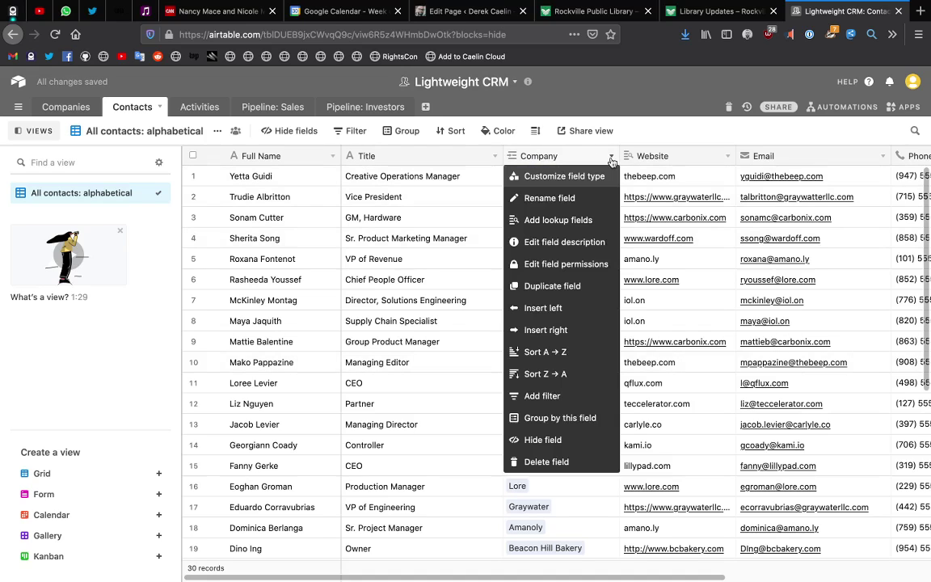
{"action": "left_click", "coordinate": [558, 352]}
{"action": "left_click", "coordinate": [681, 215]}
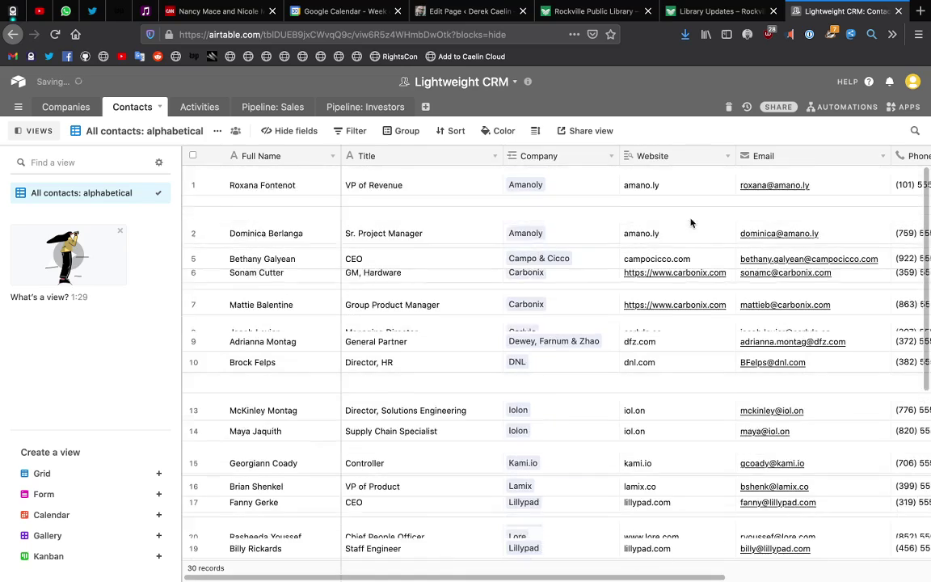
Remove the Company sort level and reapply the sort of the contacts by Full Name Z → A.
{"action": "left_click", "coordinate": [406, 130]}
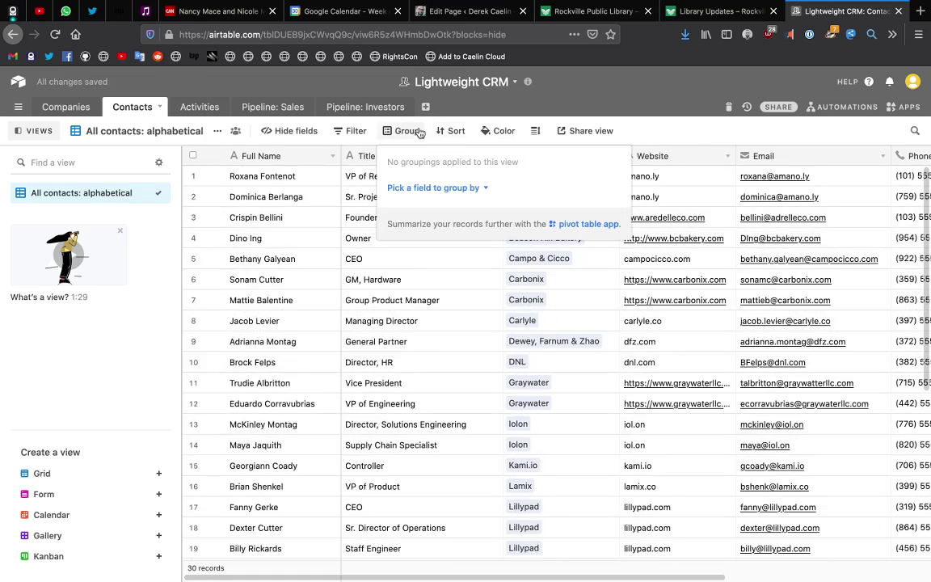
{"action": "left_click", "coordinate": [445, 135]}
{"action": "left_click", "coordinate": [444, 161]}
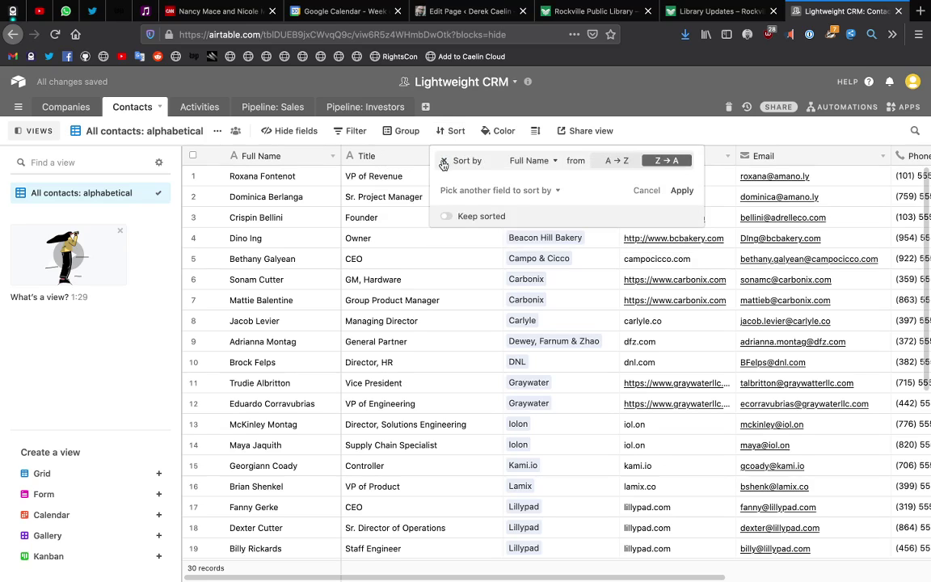
{"action": "left_click", "coordinate": [681, 189]}
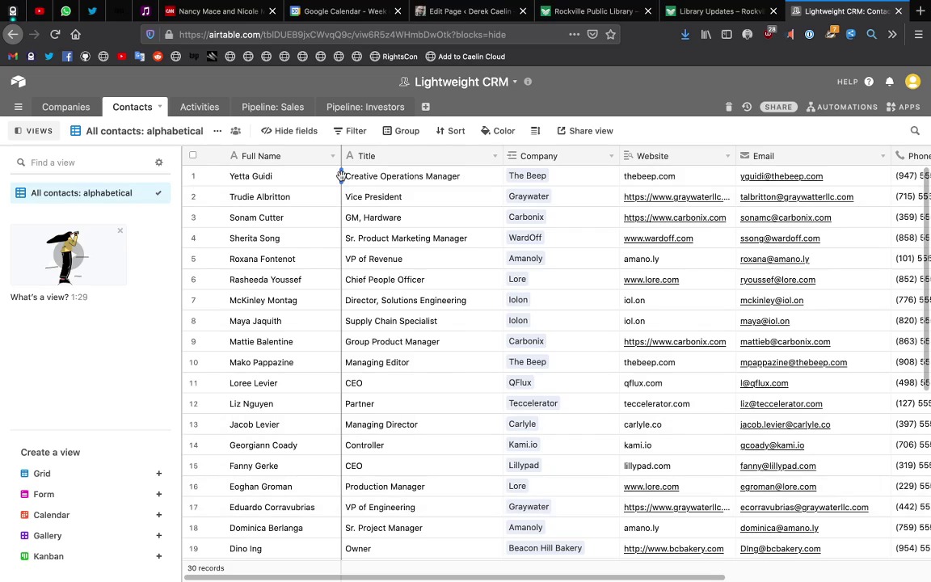
Open the Pipeline: Sales table and examine the full record of the Amanoly marketing team pilot opportunity.
{"action": "left_click", "coordinate": [289, 105]}
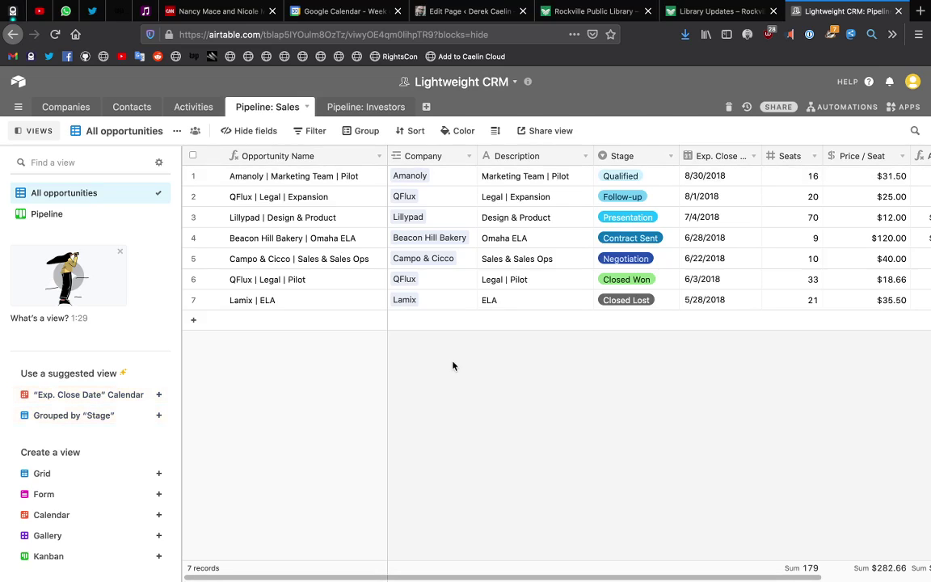
{"action": "left_click", "coordinate": [286, 181]}
{"action": "left_click", "coordinate": [286, 181]}
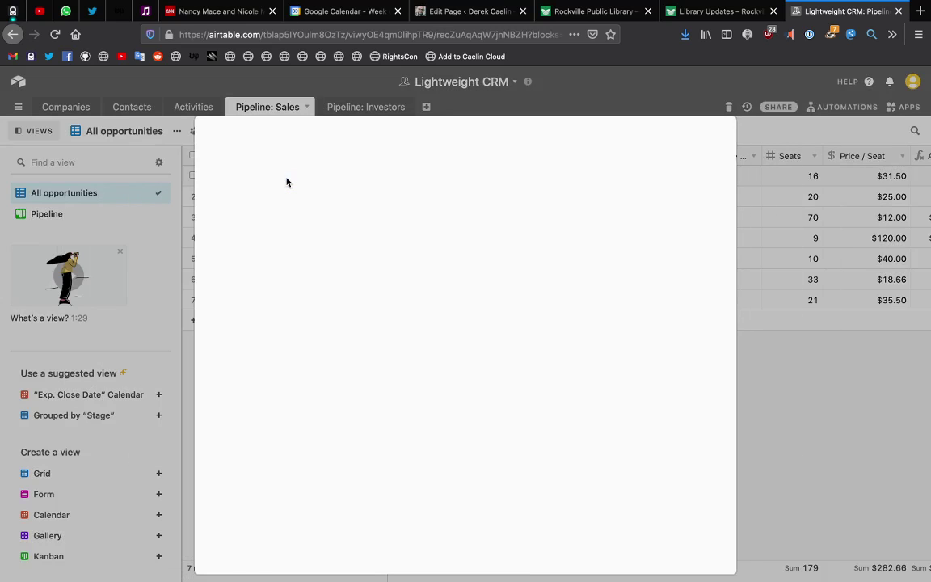
{"action": "scroll", "coordinate": [397, 339], "scroll_direction": "down", "scroll_amount": 5}
{"action": "scroll", "coordinate": [397, 340], "scroll_direction": "up", "scroll_amount": 5}
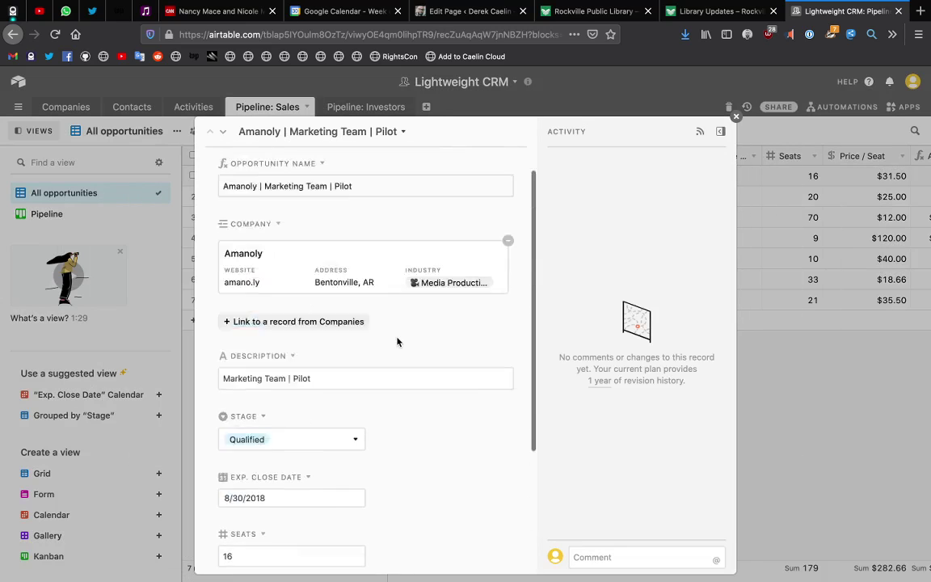
{"action": "left_click", "coordinate": [736, 118]}
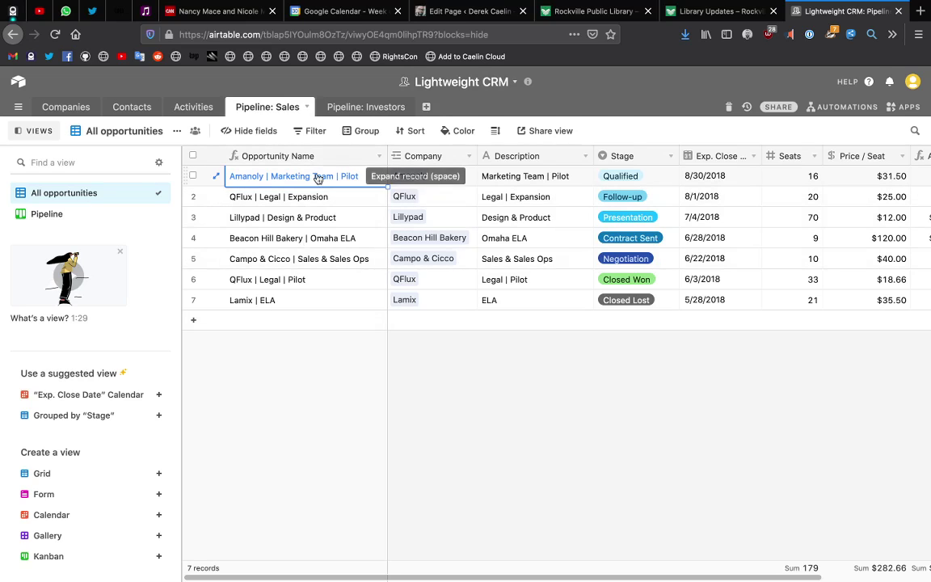
Examine the remaining columns of the sales opportunities, from Stage through ARR.
{"action": "scroll", "coordinate": [493, 234], "scroll_direction": "right", "scroll_amount": 1}
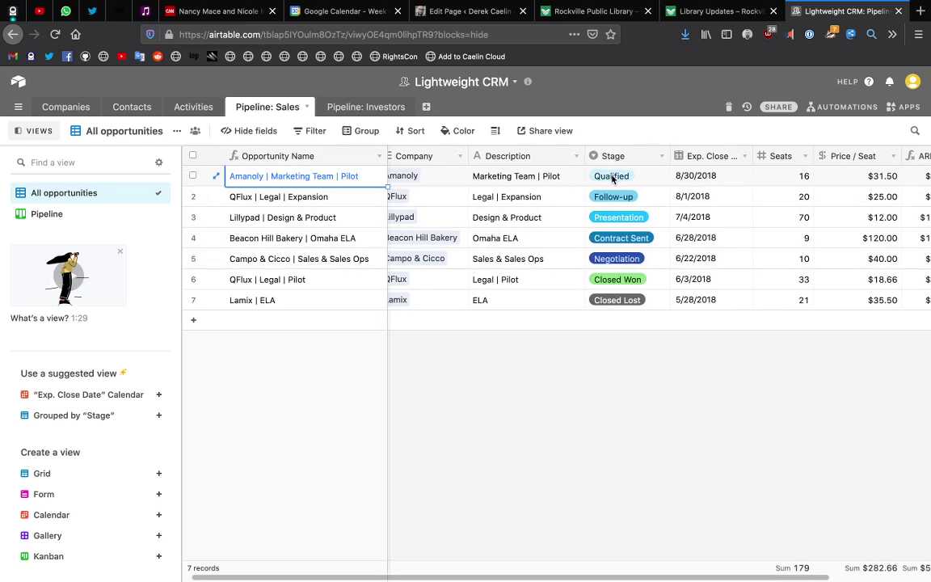
{"action": "scroll", "coordinate": [612, 177], "scroll_direction": "right", "scroll_amount": 5}
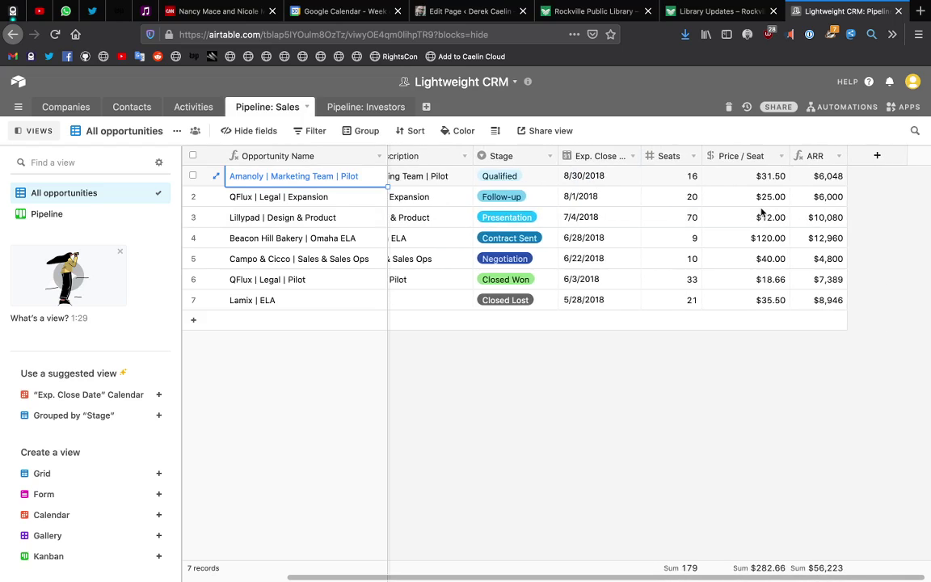
{"action": "scroll", "coordinate": [761, 212], "scroll_direction": "left", "scroll_amount": 5}
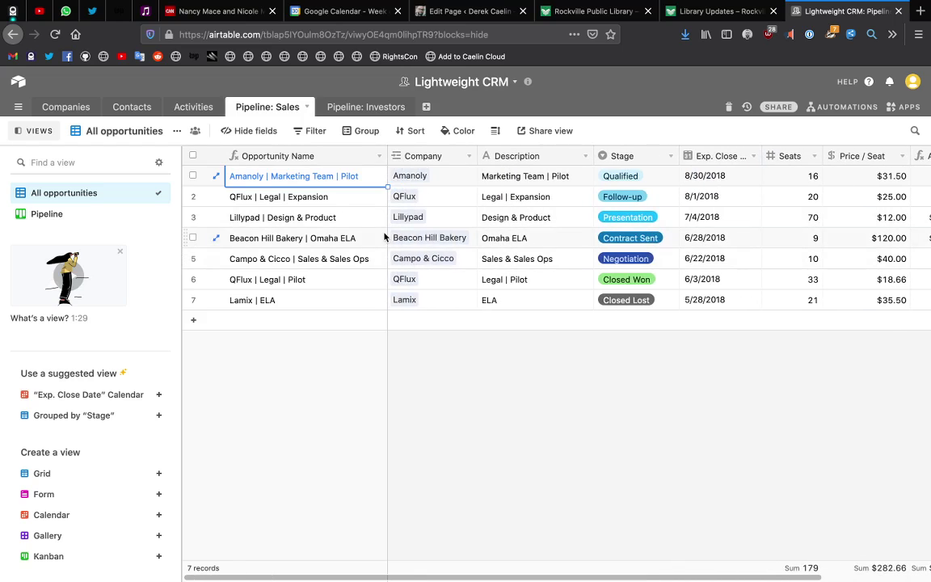
Open the Pipeline Kanban view of the sales opportunities and examine its stage stacks from Qualified to Closed Lost.
{"action": "left_click", "coordinate": [112, 216]}
{"action": "scroll", "coordinate": [475, 305], "scroll_direction": "right", "scroll_amount": 3}
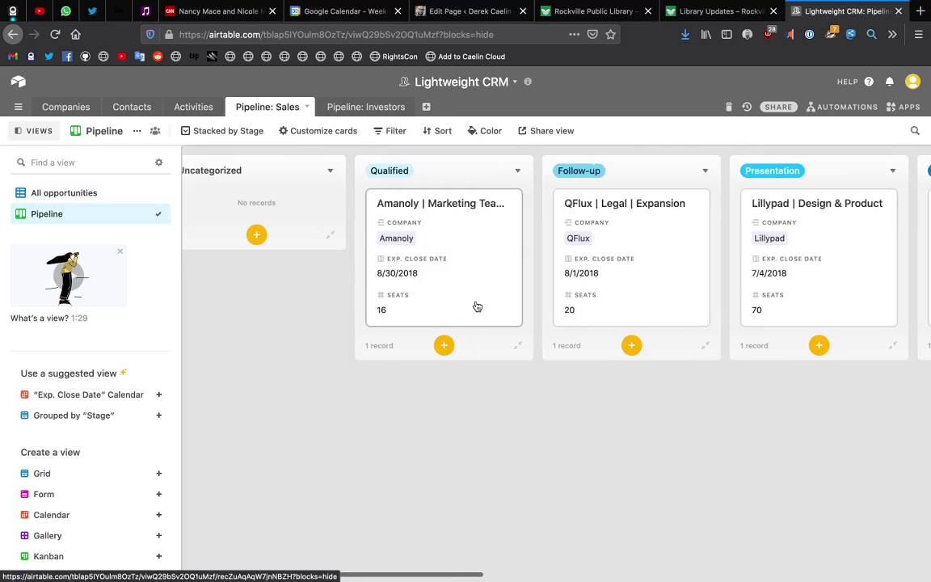
{"action": "scroll", "coordinate": [477, 307], "scroll_direction": "right", "scroll_amount": 3}
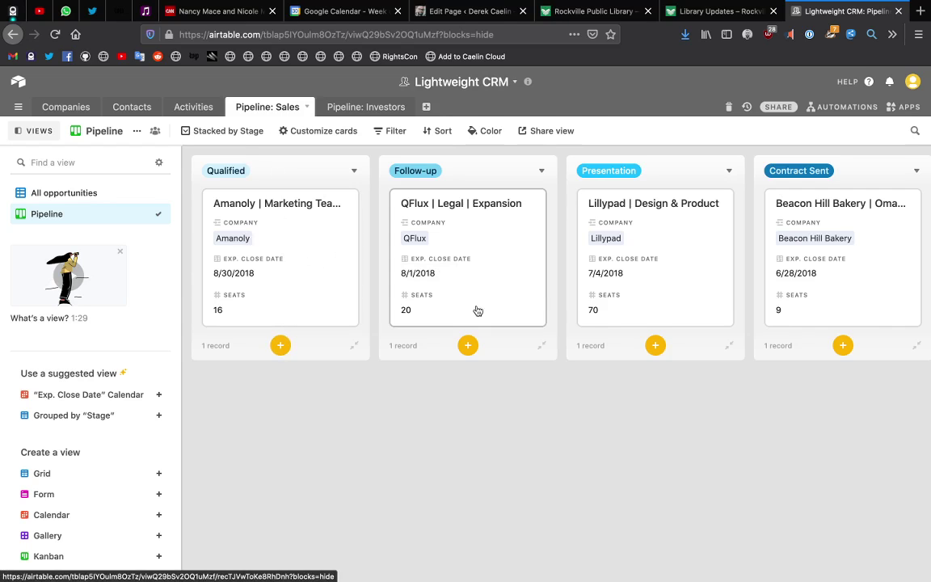
{"action": "scroll", "coordinate": [605, 316], "scroll_direction": "right", "scroll_amount": 10}
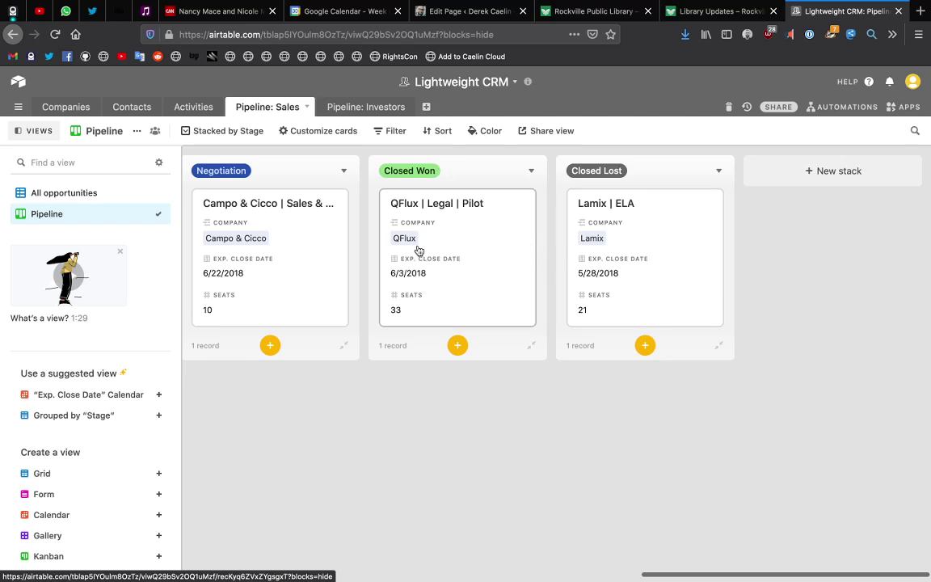
{"action": "scroll", "coordinate": [420, 216], "scroll_direction": "left", "scroll_amount": 10}
{"action": "scroll", "coordinate": [411, 218], "scroll_direction": "right", "scroll_amount": 4}
{"action": "scroll", "coordinate": [410, 219], "scroll_direction": "left", "scroll_amount": 4}
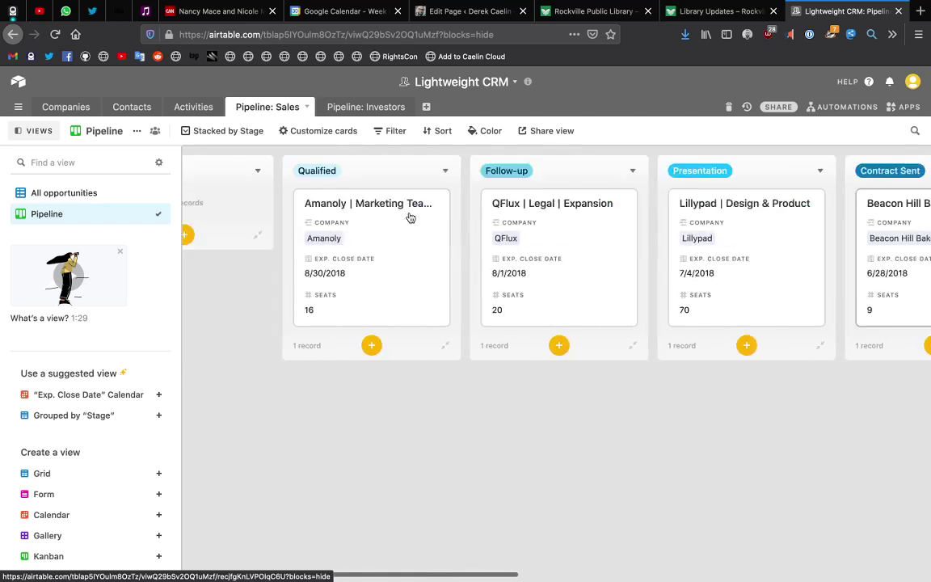
{"action": "scroll", "coordinate": [409, 217], "scroll_direction": "right", "scroll_amount": 2}
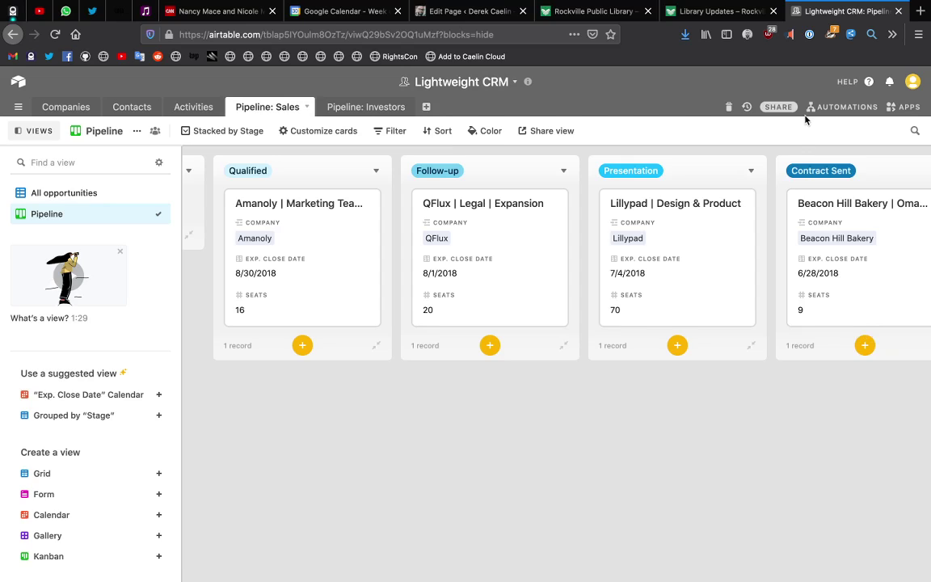
Create a new automation triggered when a Google Forms response arrives, using the Google Forms account.
{"action": "left_click", "coordinate": [836, 108]}
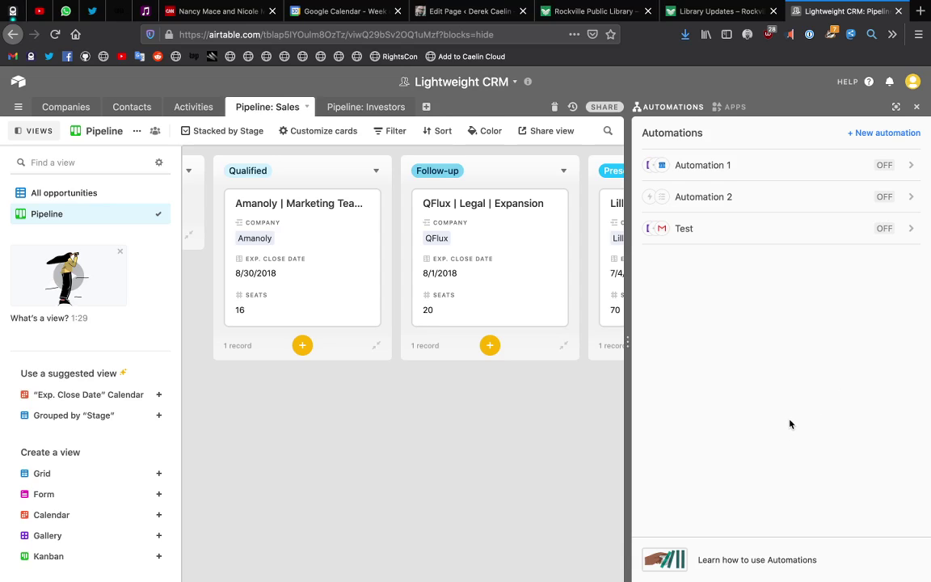
{"action": "left_click", "coordinate": [874, 132]}
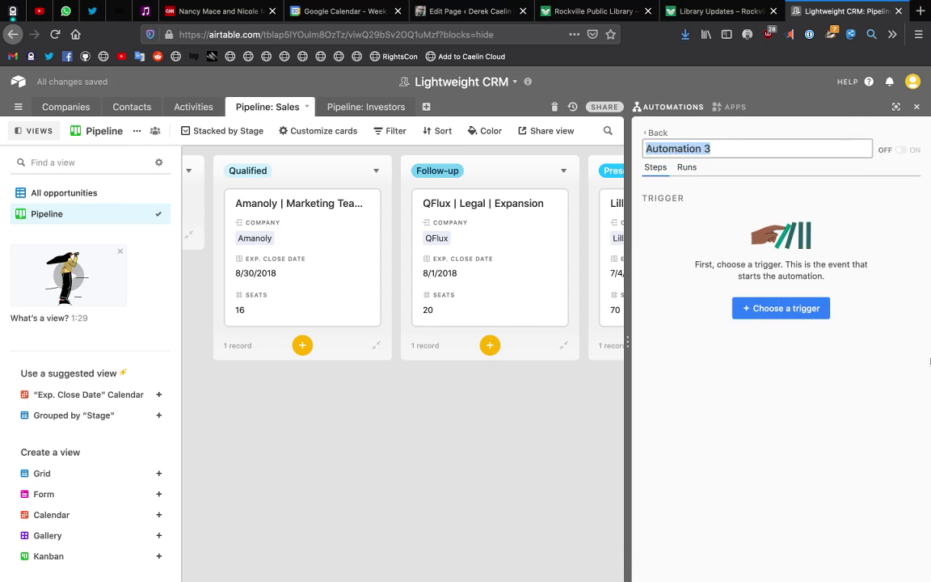
{"action": "left_click", "coordinate": [753, 313]}
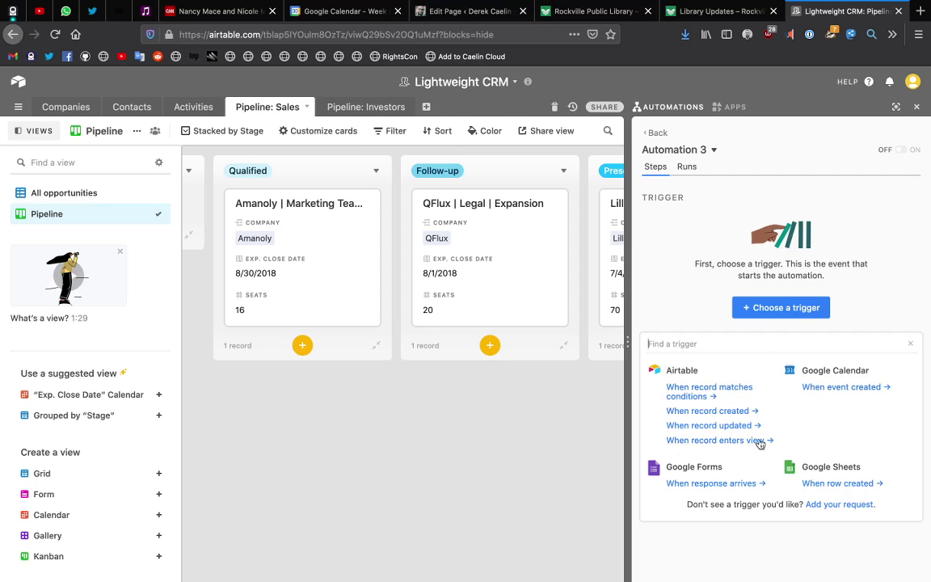
{"action": "left_click", "coordinate": [728, 483]}
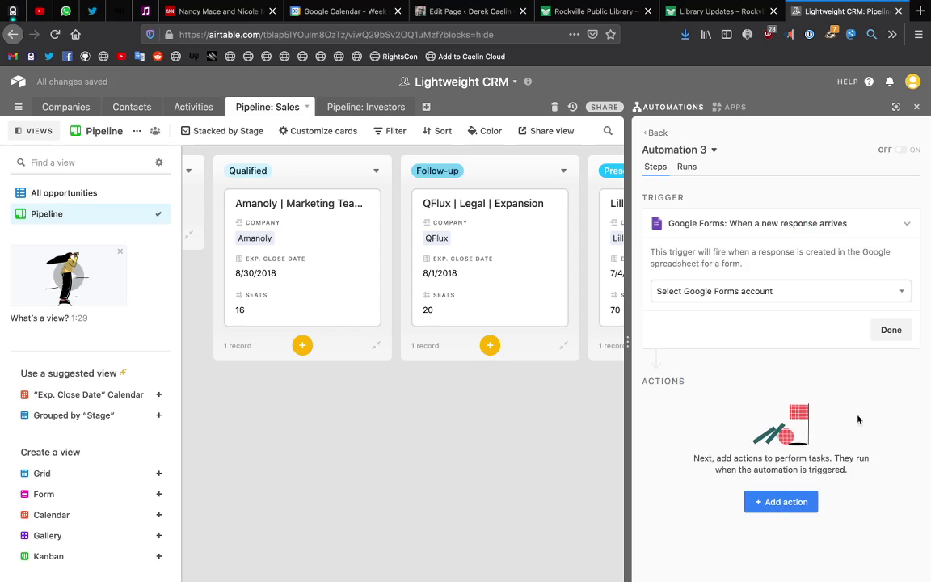
{"action": "left_click", "coordinate": [812, 293]}
{"action": "left_click", "coordinate": [765, 345]}
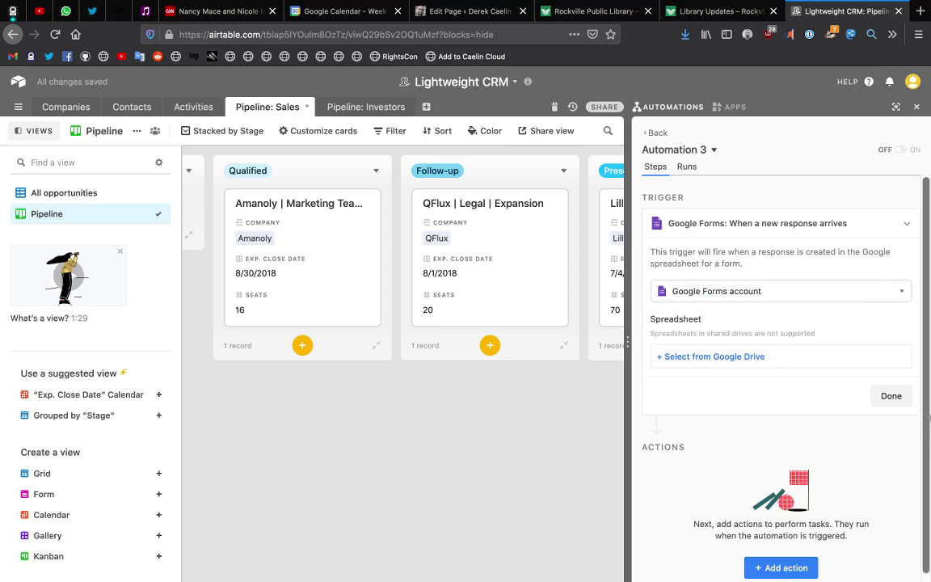
{"action": "scroll", "coordinate": [860, 439], "scroll_direction": "down", "scroll_amount": 1}
{"action": "scroll", "coordinate": [824, 459], "scroll_direction": "up", "scroll_amount": 1}
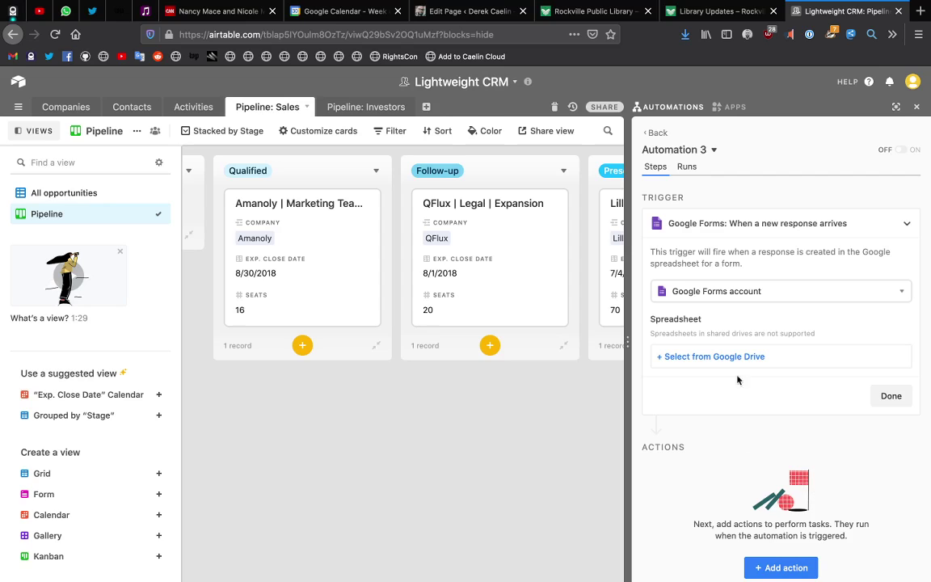
Add a Gmail Send email action to the automation.
{"action": "scroll", "coordinate": [820, 463], "scroll_direction": "down", "scroll_amount": 1}
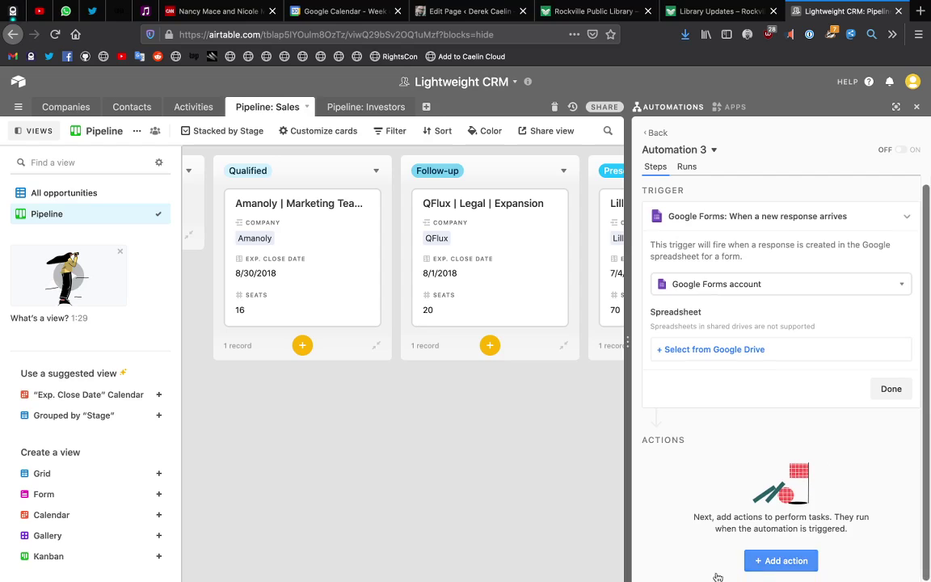
{"action": "left_click", "coordinate": [772, 563]}
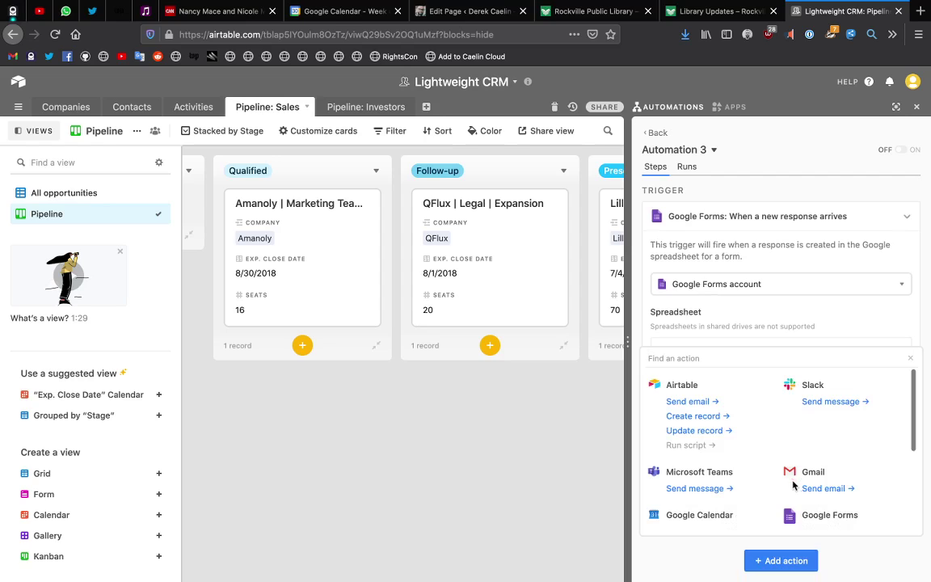
{"action": "scroll", "coordinate": [794, 485], "scroll_direction": "down", "scroll_amount": 3}
{"action": "scroll", "coordinate": [790, 443], "scroll_direction": "down", "scroll_amount": 2}
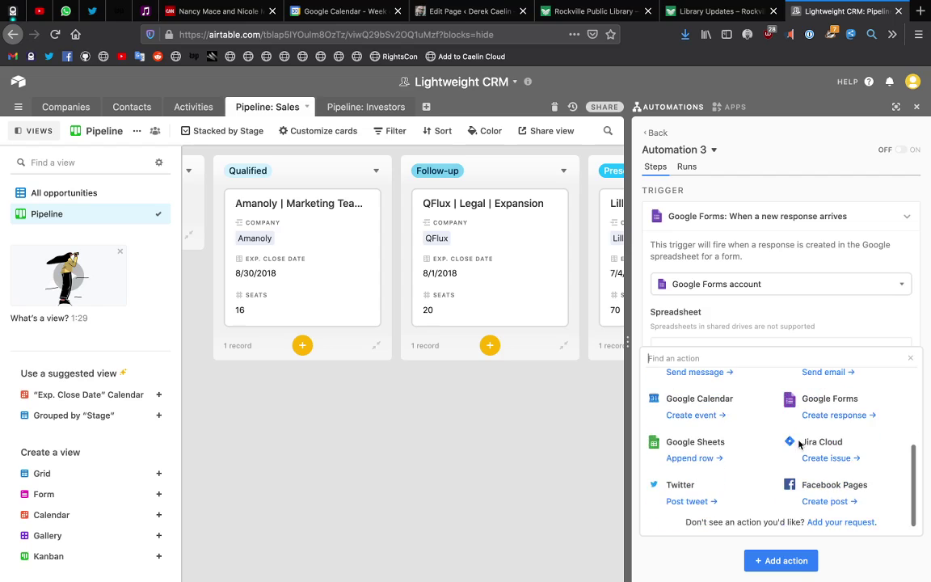
{"action": "scroll", "coordinate": [798, 444], "scroll_direction": "up", "scroll_amount": 1}
{"action": "scroll", "coordinate": [798, 444], "scroll_direction": "down", "scroll_amount": 2}
{"action": "scroll", "coordinate": [798, 443], "scroll_direction": "up", "scroll_amount": 3}
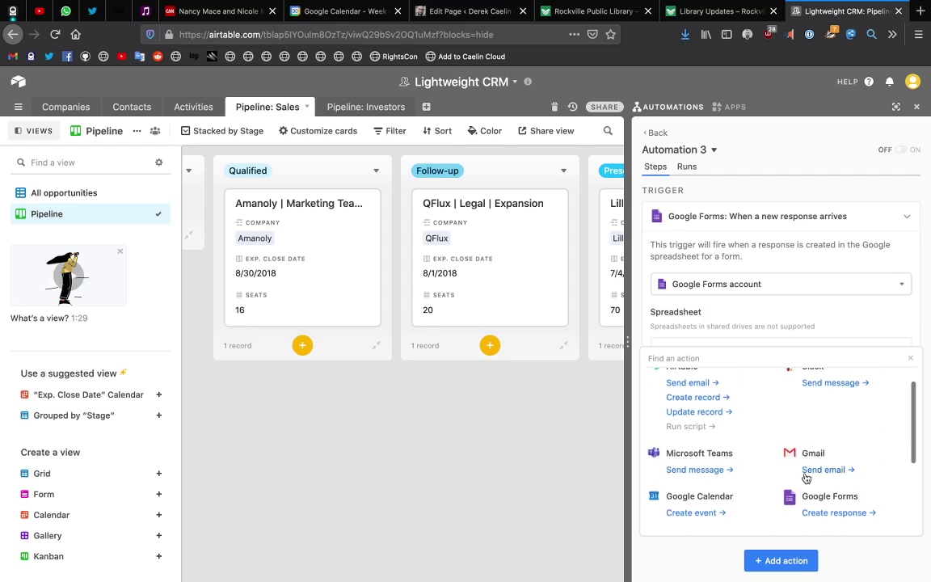
{"action": "left_click", "coordinate": [814, 475]}
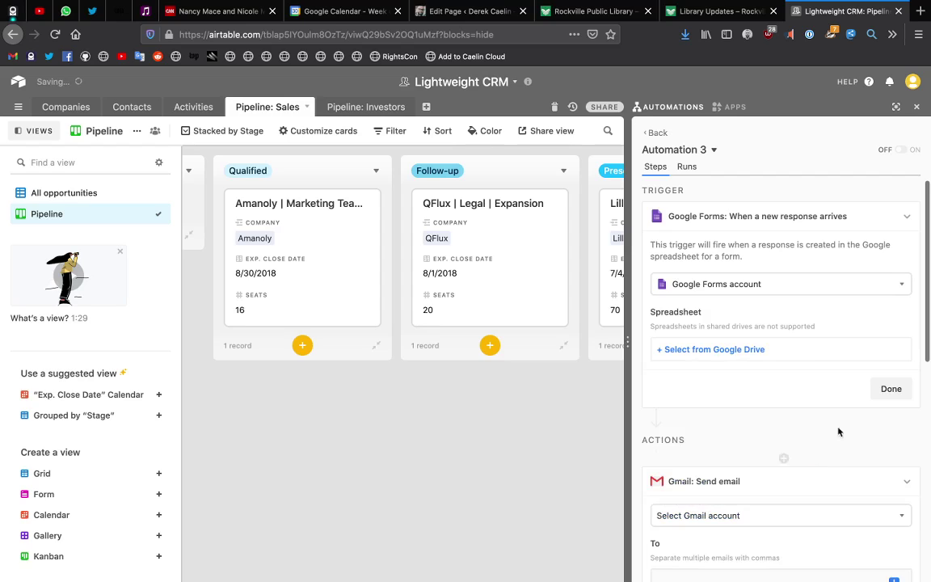
Check the Gmail account choices and the trigger data available for the email's To field.
{"action": "scroll", "coordinate": [844, 420], "scroll_direction": "down", "scroll_amount": 5}
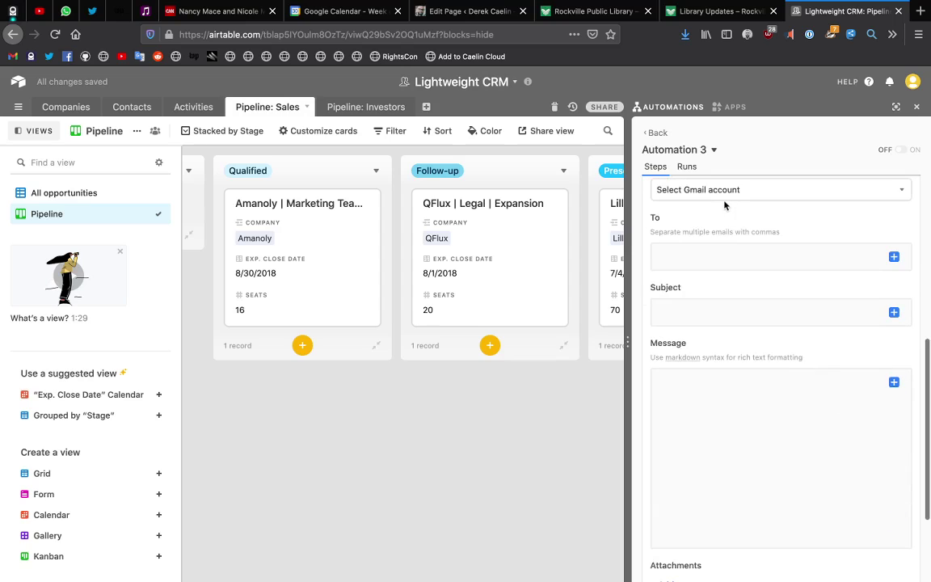
{"action": "left_click", "coordinate": [652, 186]}
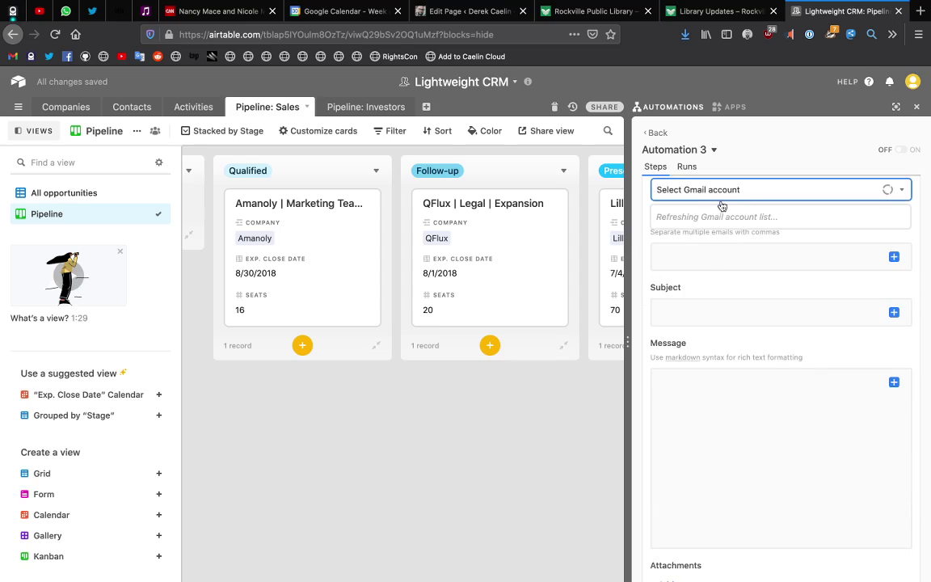
{"action": "left_click", "coordinate": [704, 264]}
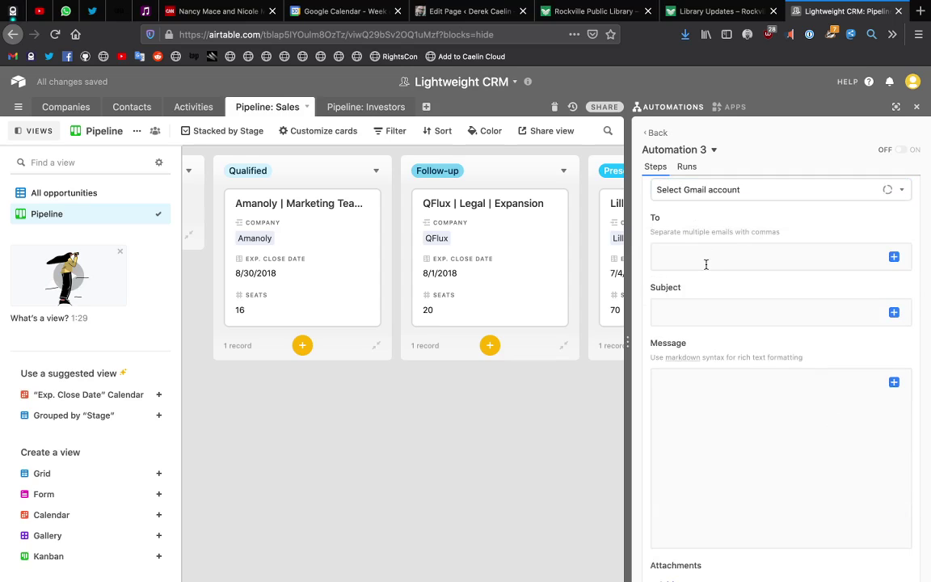
{"action": "left_click", "coordinate": [894, 257]}
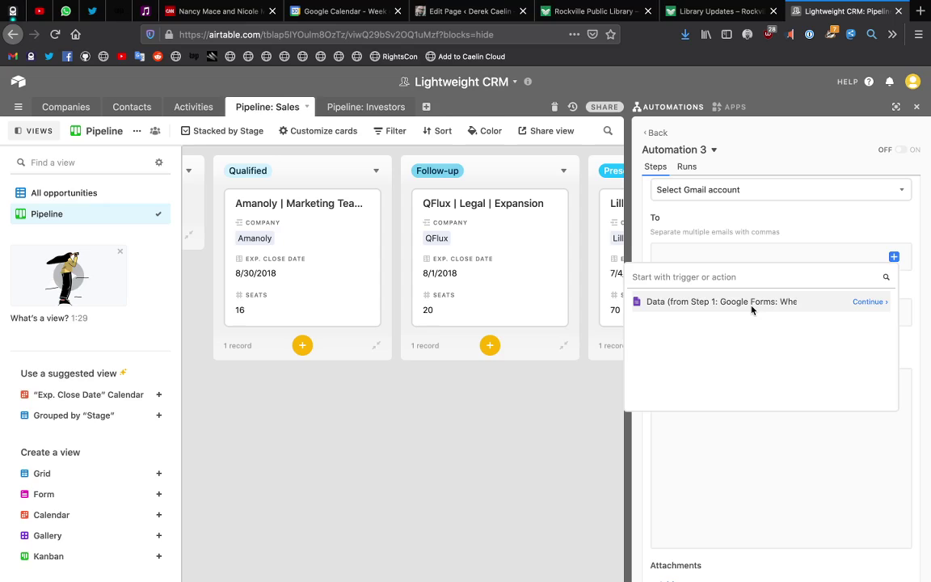
{"action": "left_click", "coordinate": [776, 270]}
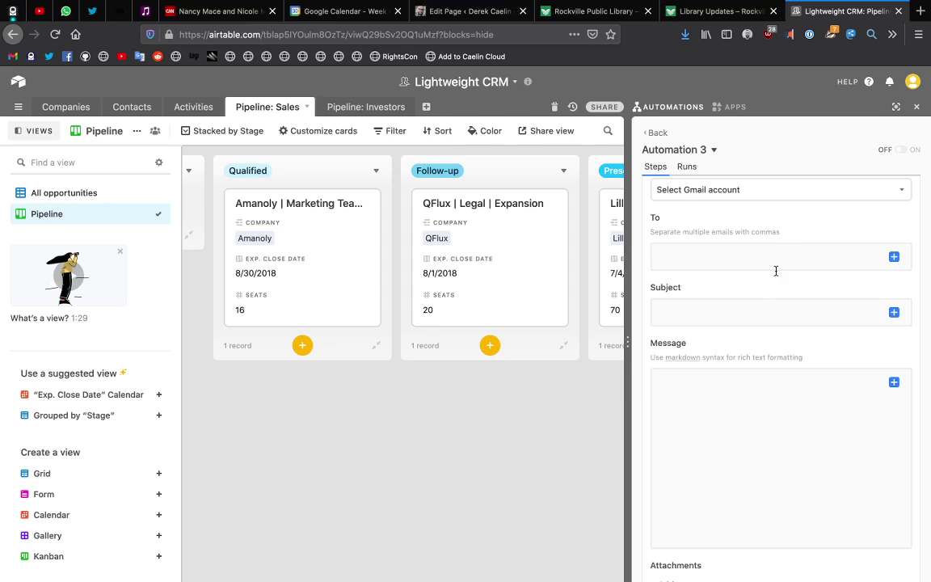
Set the email's subject to "Welcome to THING" and its message to "fgsfsbfsbhfsbfgbsdf", and finish the Gmail action.
{"action": "left_click", "coordinate": [751, 315]}
{"action": "type", "text": "Welcome to TH"}
{"action": "type", "text": "ING"}
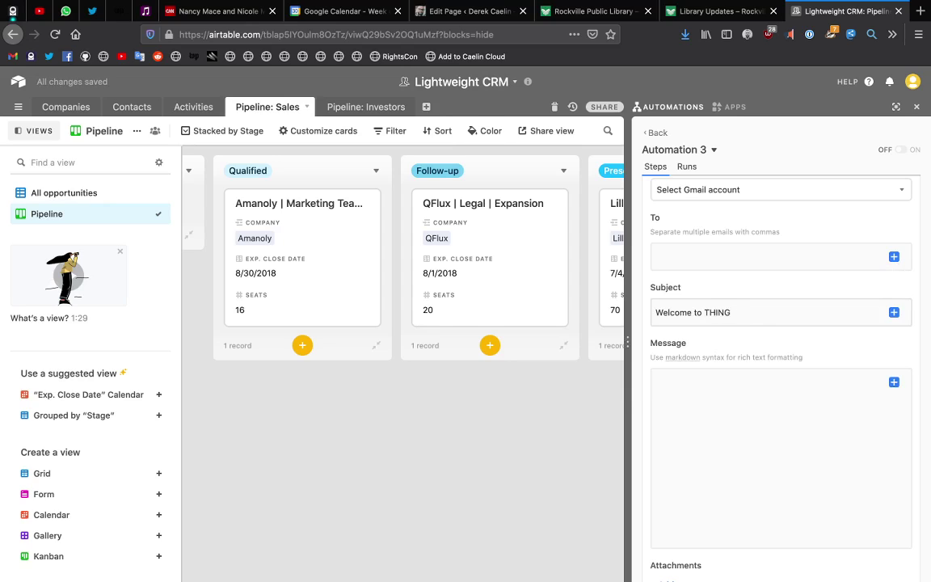
{"action": "left_click", "coordinate": [738, 388]}
{"action": "scroll", "coordinate": [727, 440], "scroll_direction": "down", "scroll_amount": 3}
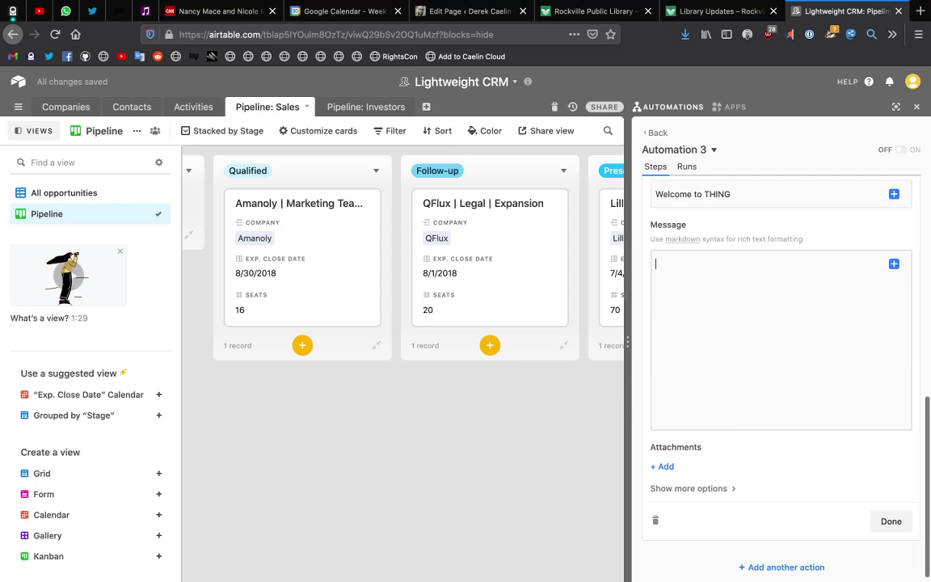
{"action": "type", "text": "fgsfsbfsbhfsbfgbsdf"}
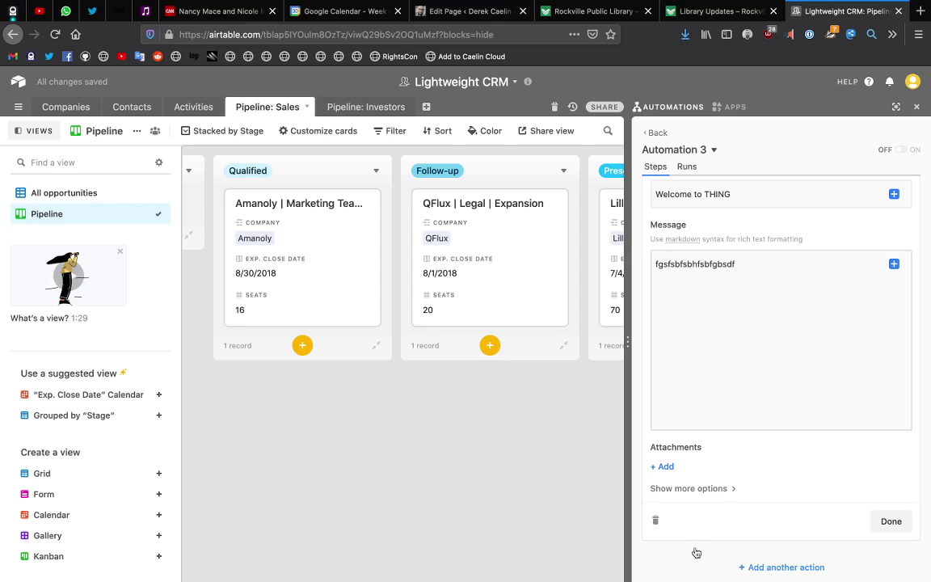
{"action": "left_click", "coordinate": [890, 521]}
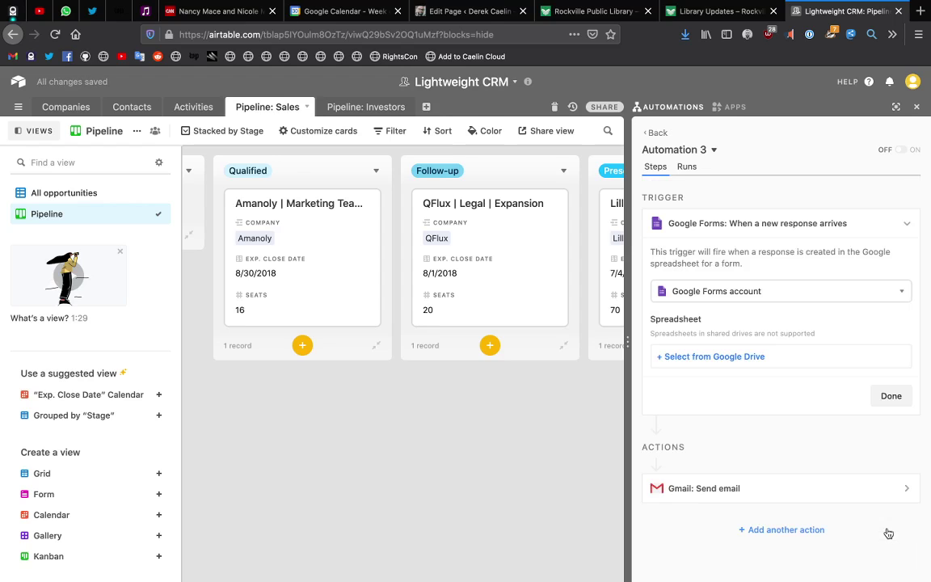
Add a Slack Send message action to the automation with the message "Soso signed up for the mailing list!" and collapse it.
{"action": "left_click", "coordinate": [790, 529]}
{"action": "left_click", "coordinate": [830, 370]}
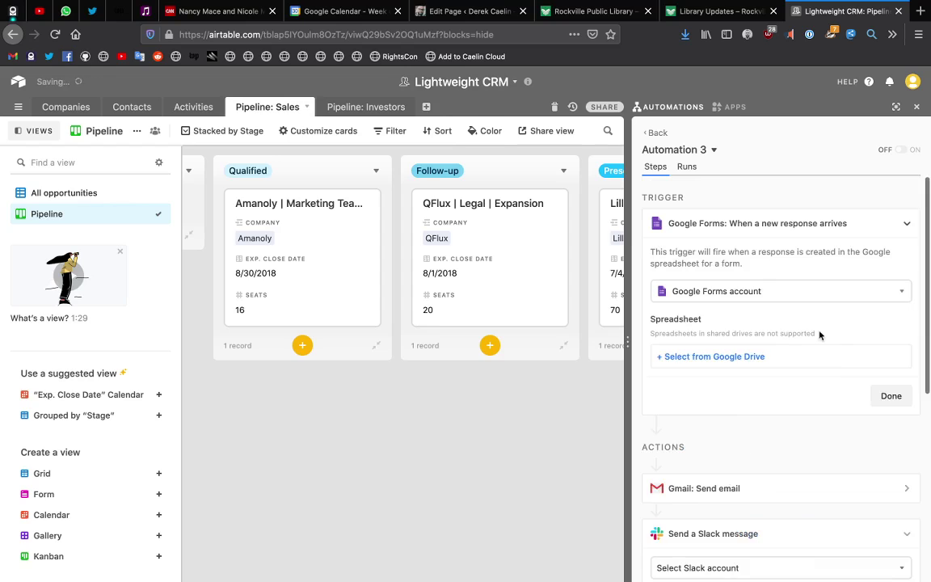
{"action": "scroll", "coordinate": [821, 339], "scroll_direction": "down", "scroll_amount": 3}
{"action": "type", "text": "So"}
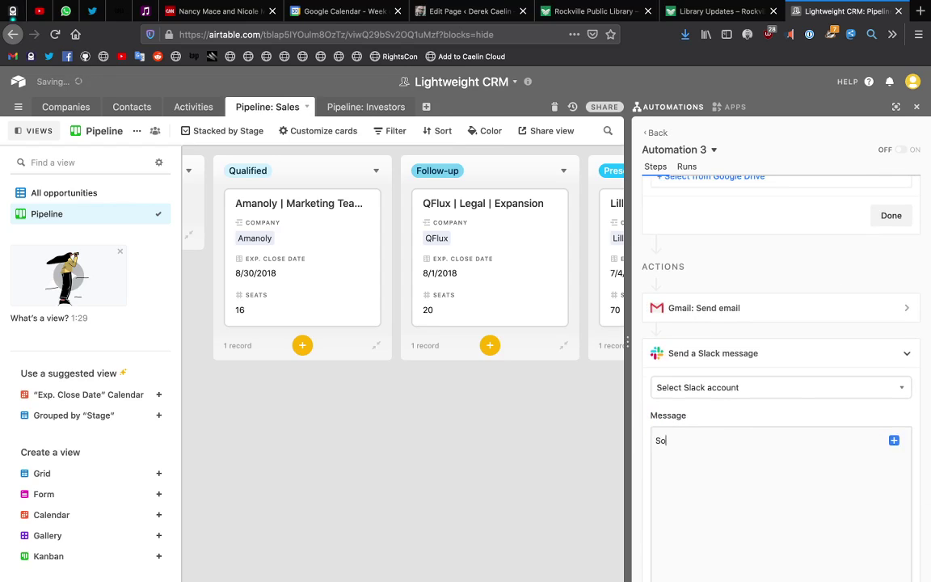
{"action": "type", "text": "so signed up for the mail"}
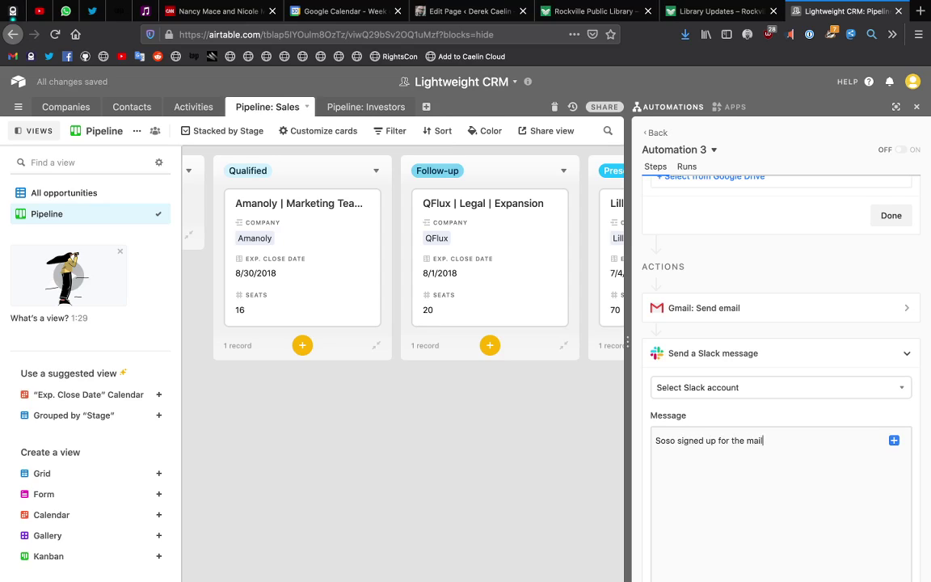
{"action": "type", "text": "ing list!"}
{"action": "left_click", "coordinate": [818, 354]}
Browse the action types available for another automation action, and dismiss the list without choosing one.
{"action": "left_click", "coordinate": [795, 557]}
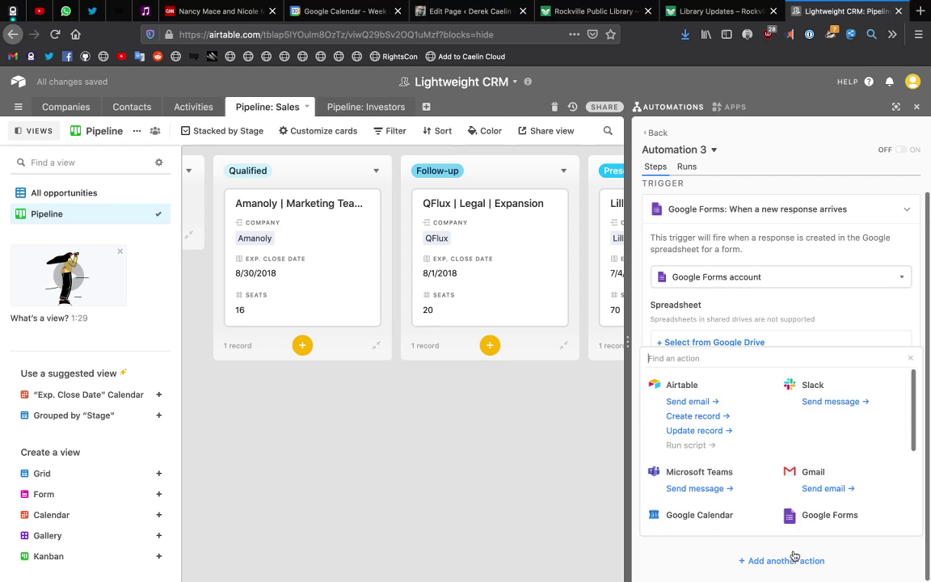
{"action": "scroll", "coordinate": [797, 507], "scroll_direction": "down", "scroll_amount": 3}
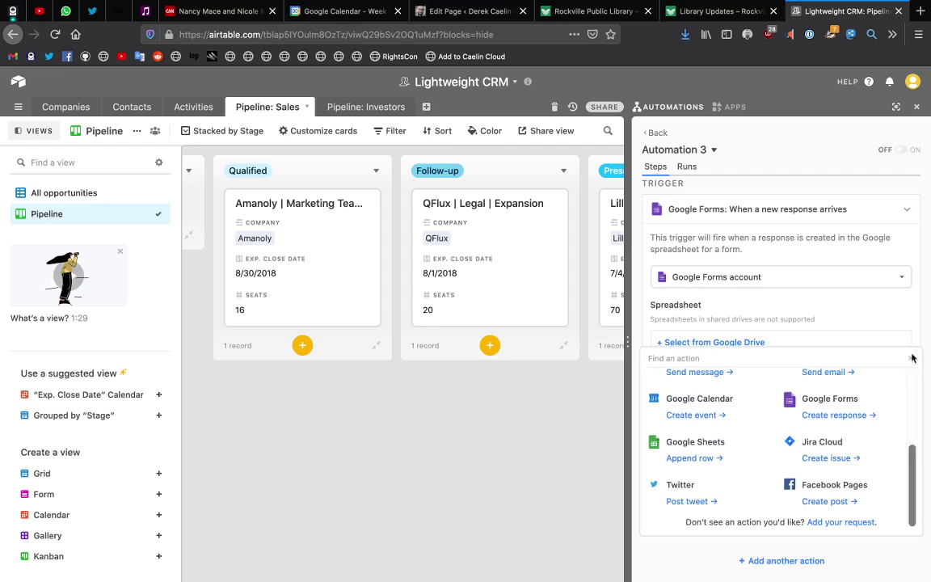
{"action": "scroll", "coordinate": [839, 441], "scroll_direction": "up", "scroll_amount": 2}
{"action": "scroll", "coordinate": [838, 440], "scroll_direction": "up", "scroll_amount": 1}
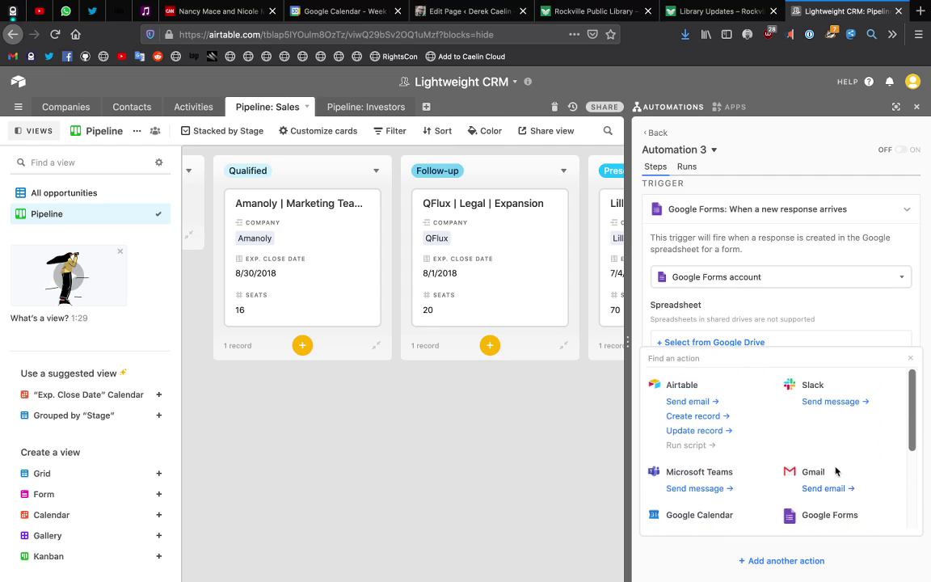
{"action": "left_click", "coordinate": [909, 358]}
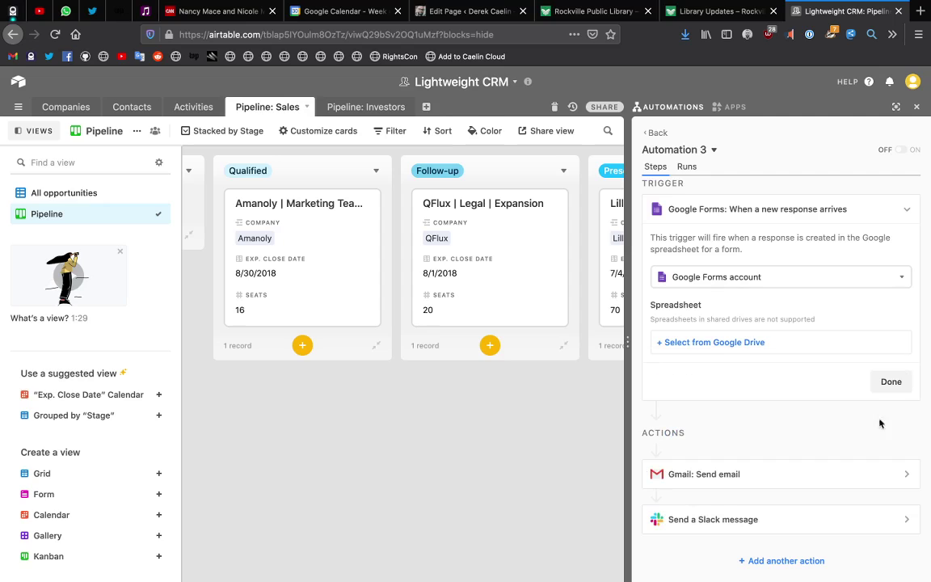
Check the automation's run history and return to its steps.
{"action": "scroll", "coordinate": [871, 437], "scroll_direction": "up", "scroll_amount": 1}
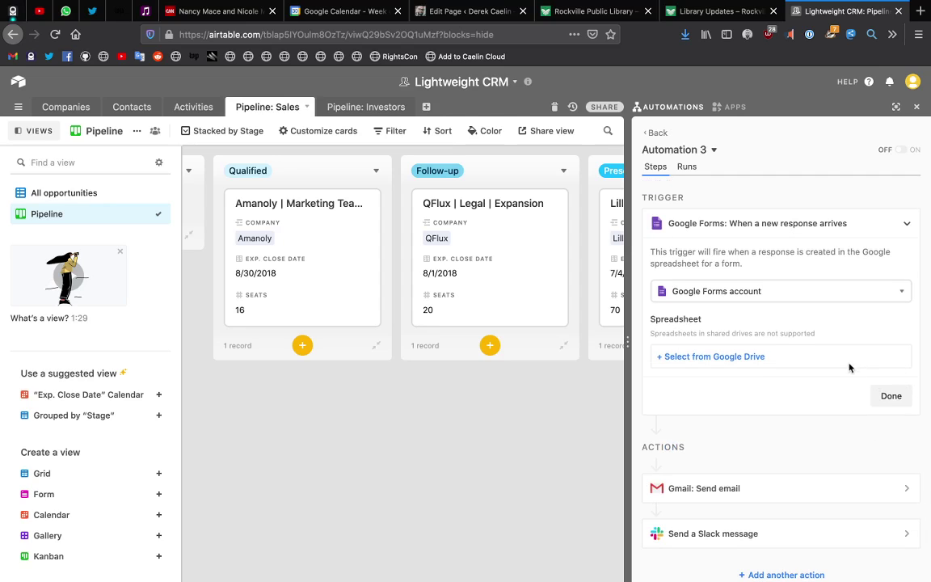
{"action": "left_click", "coordinate": [686, 167]}
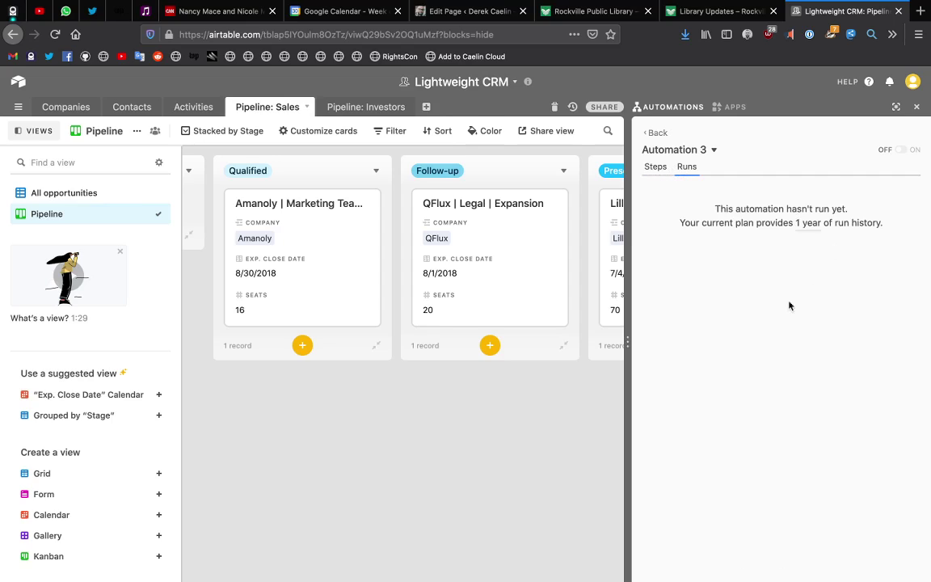
{"action": "left_click", "coordinate": [665, 168]}
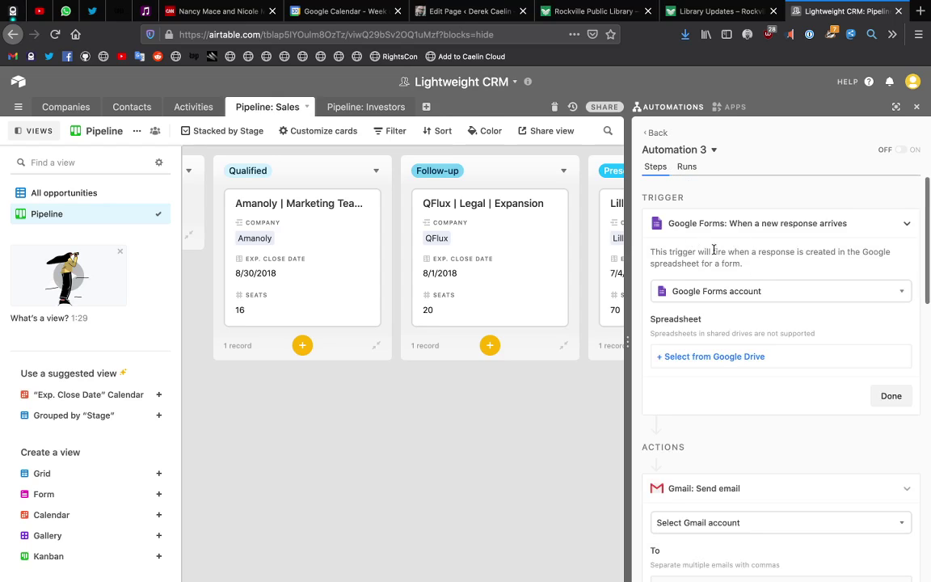
Review the automation's Google Forms trigger and its Gmail and Slack action settings, and close the automations.
{"action": "scroll", "coordinate": [721, 359], "scroll_direction": "down", "scroll_amount": 2}
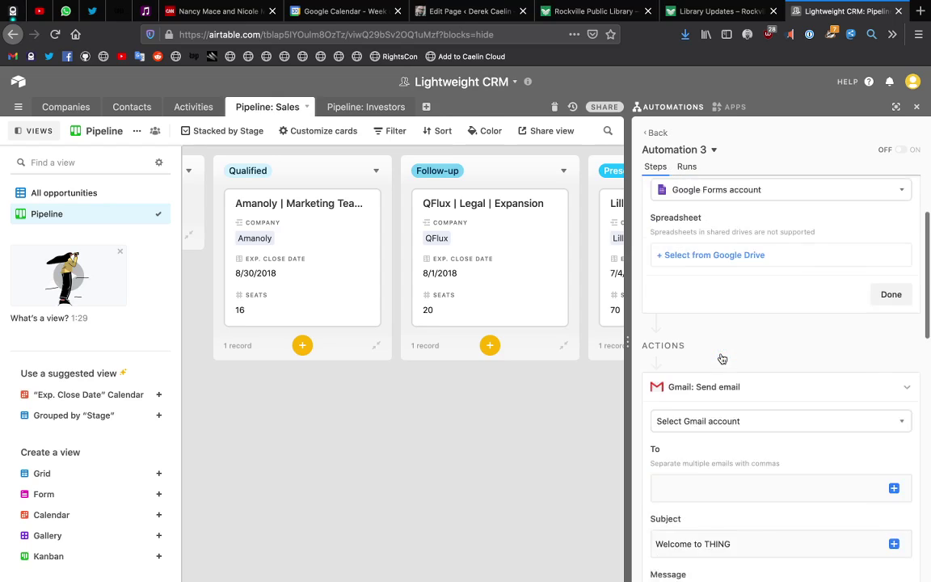
{"action": "scroll", "coordinate": [757, 402], "scroll_direction": "down", "scroll_amount": 3}
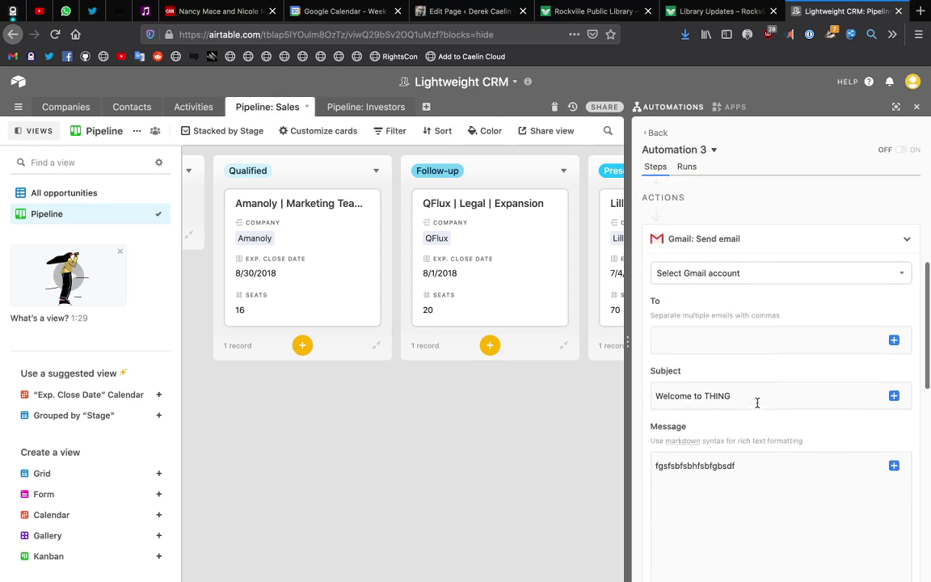
{"action": "scroll", "coordinate": [744, 402], "scroll_direction": "down", "scroll_amount": 2}
{"action": "scroll", "coordinate": [714, 407], "scroll_direction": "down", "scroll_amount": 6}
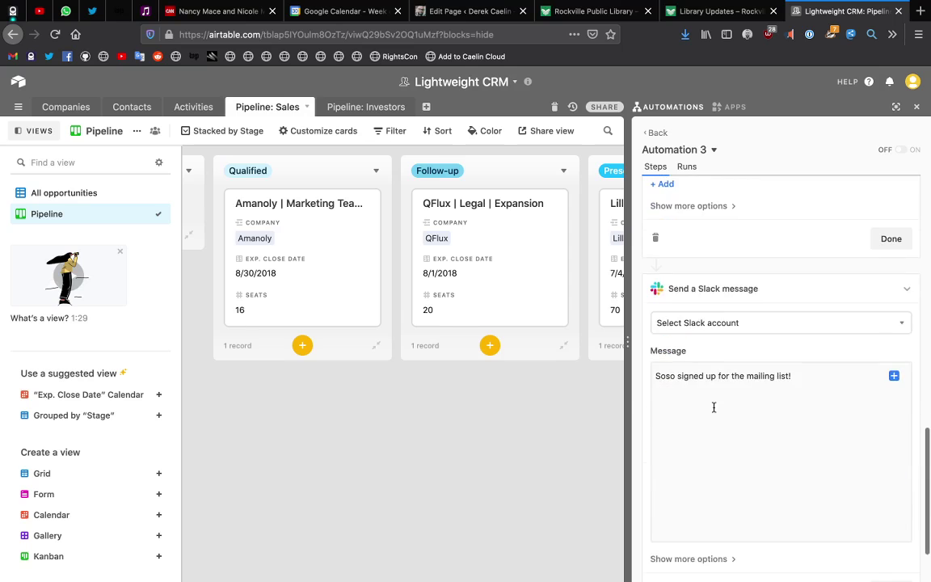
{"action": "scroll", "coordinate": [721, 370], "scroll_direction": "up", "scroll_amount": 13}
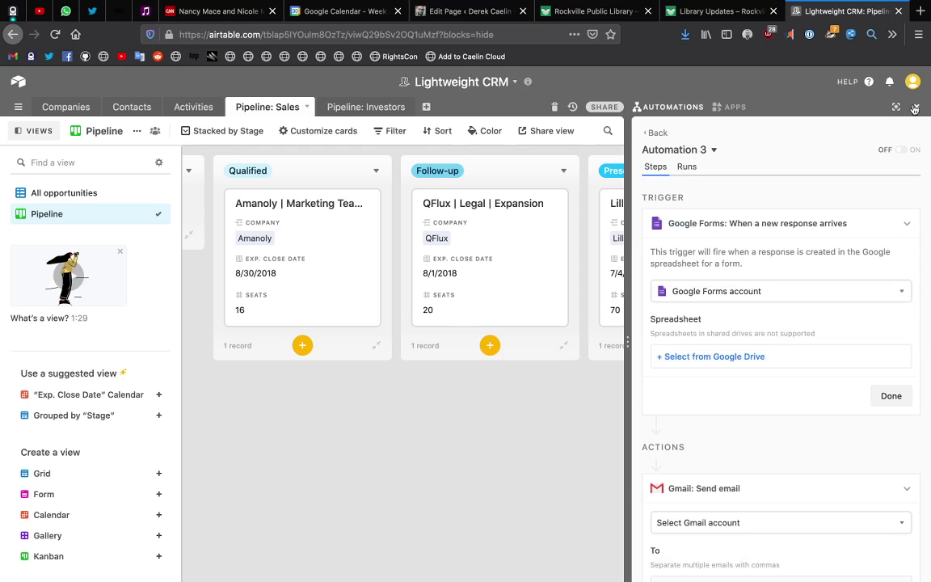
{"action": "scroll", "coordinate": [813, 343], "scroll_direction": "down", "scroll_amount": 10}
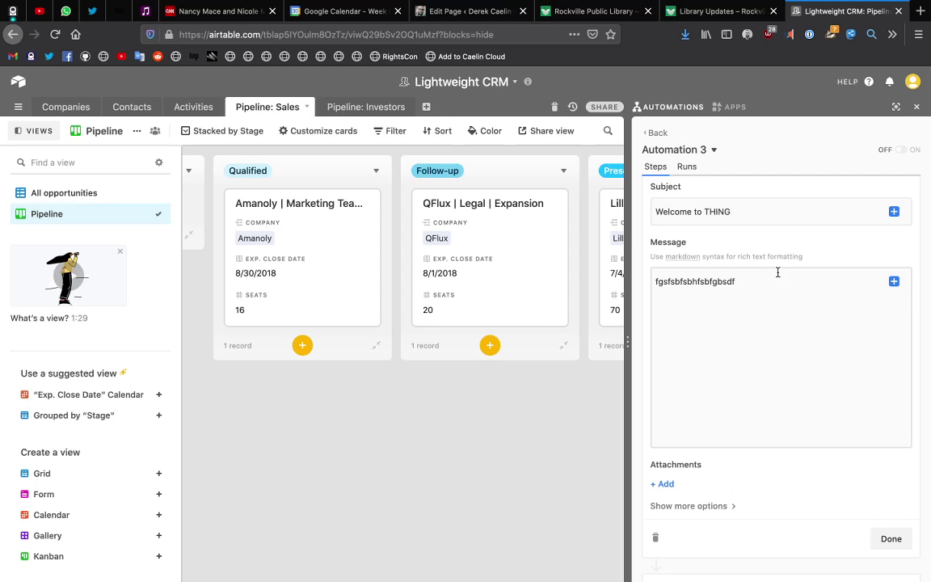
{"action": "scroll", "coordinate": [808, 207], "scroll_direction": "up", "scroll_amount": 10}
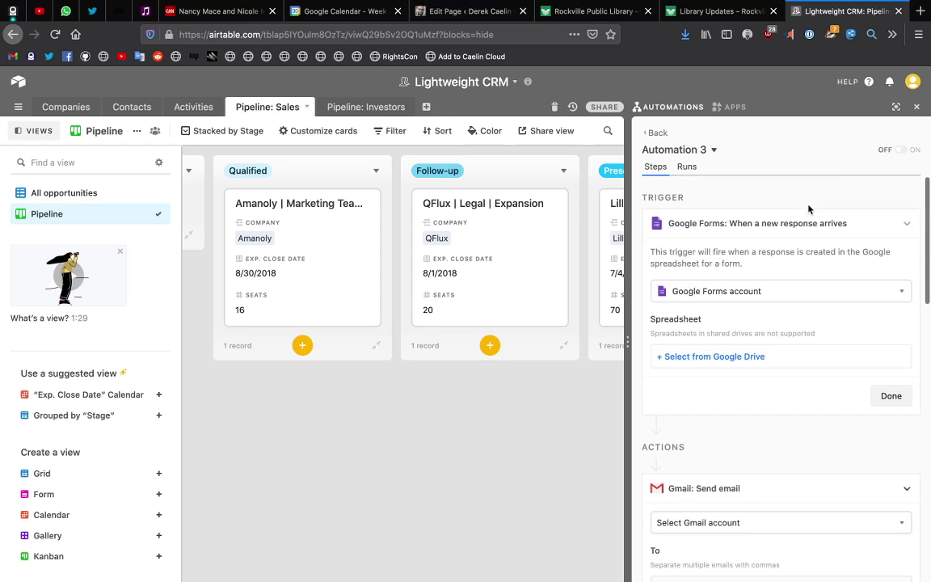
{"action": "left_click", "coordinate": [914, 105]}
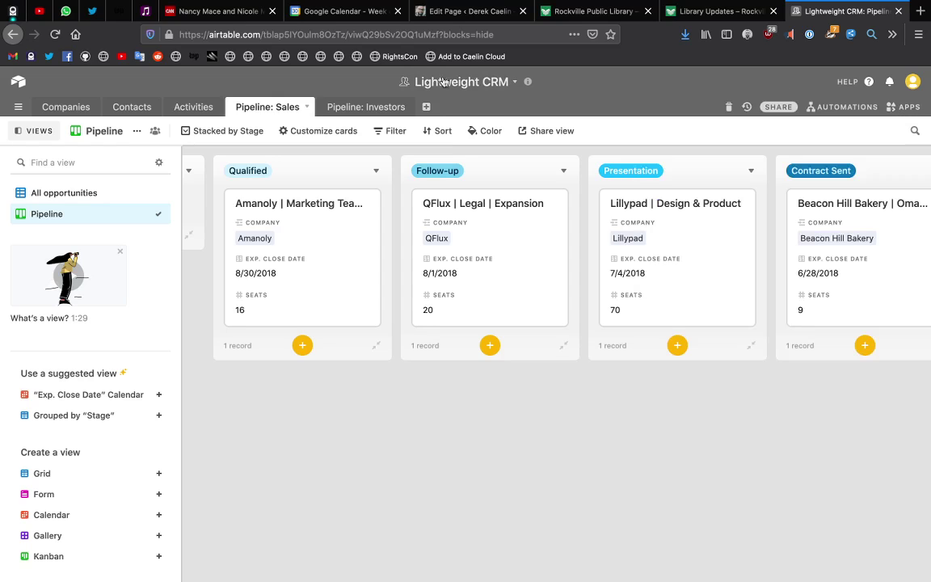
Return to the Terraso workspace's bases and choose to add a base starting with a template.
{"action": "left_click", "coordinate": [18, 85]}
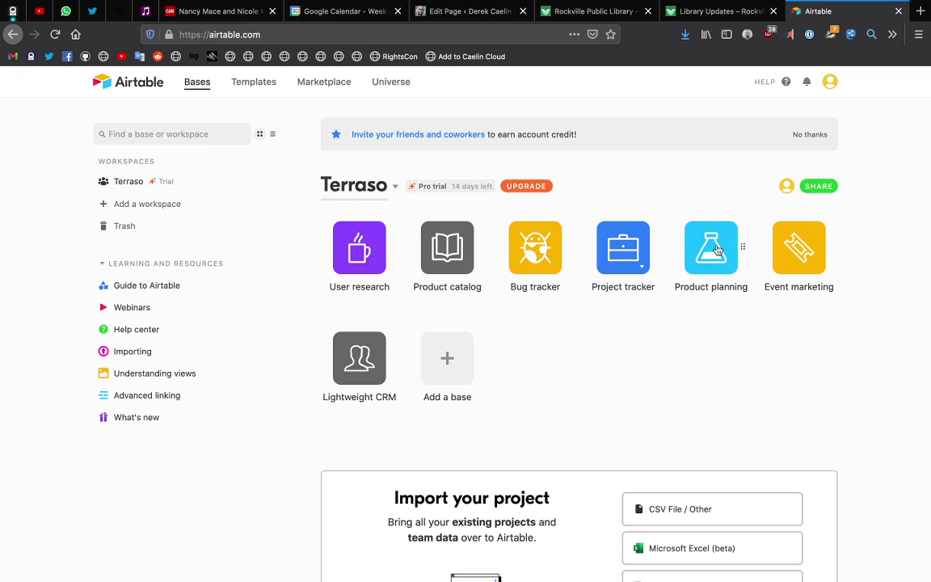
{"action": "left_click", "coordinate": [466, 374]}
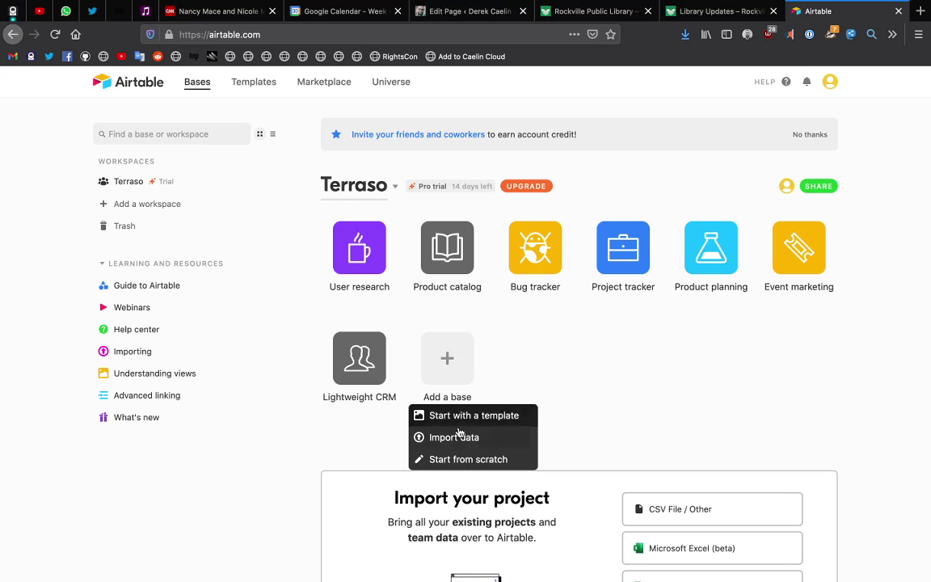
{"action": "left_click", "coordinate": [475, 413]}
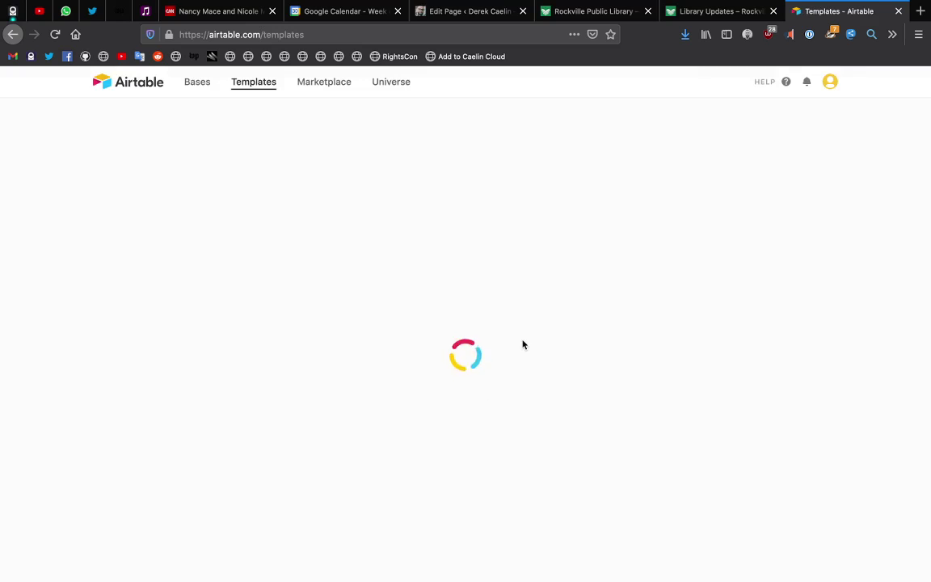
Browse the template gallery's featured templates and categories, such as content production, creative and event planning.
{"action": "scroll", "coordinate": [522, 345], "scroll_direction": "down", "scroll_amount": 10}
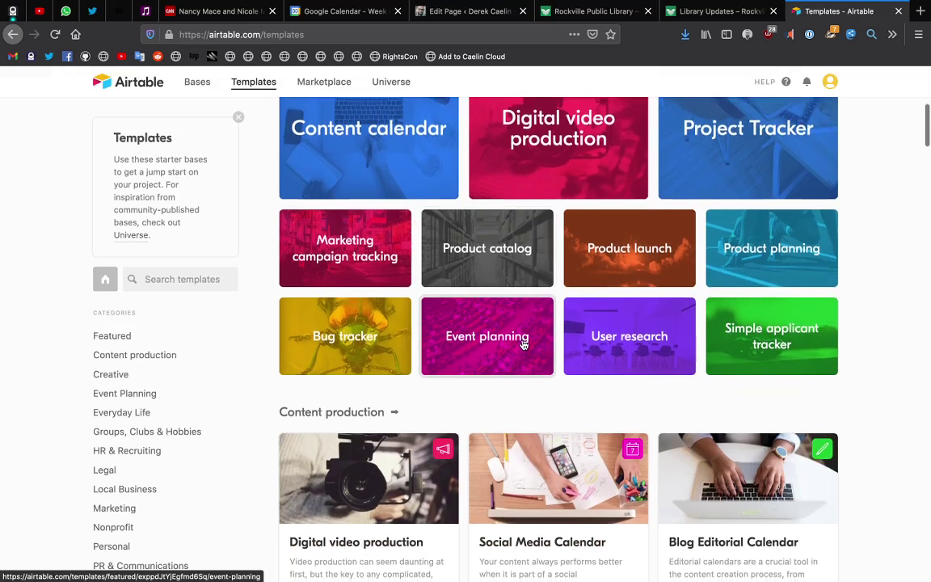
{"action": "scroll", "coordinate": [523, 345], "scroll_direction": "down", "scroll_amount": 2}
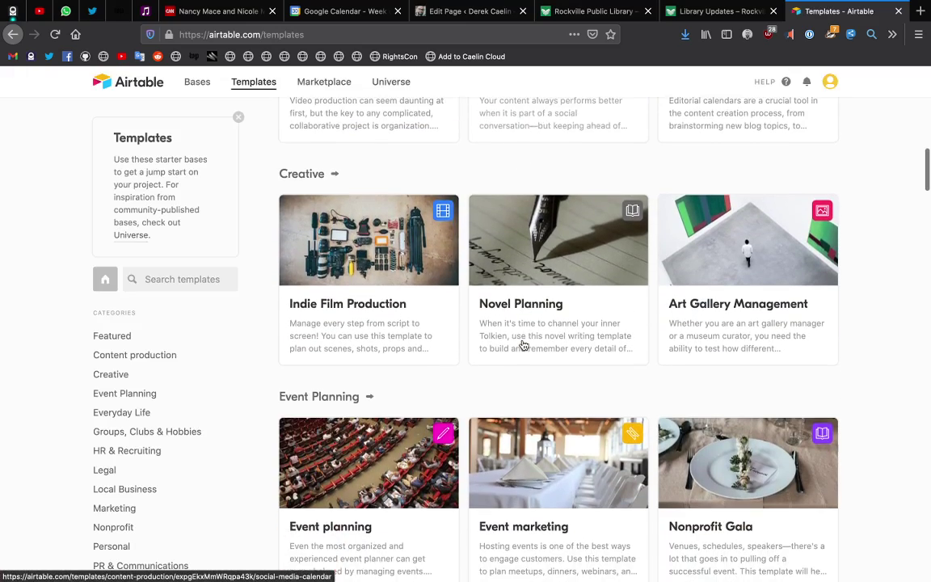
{"action": "scroll", "coordinate": [525, 311], "scroll_direction": "down", "scroll_amount": 3}
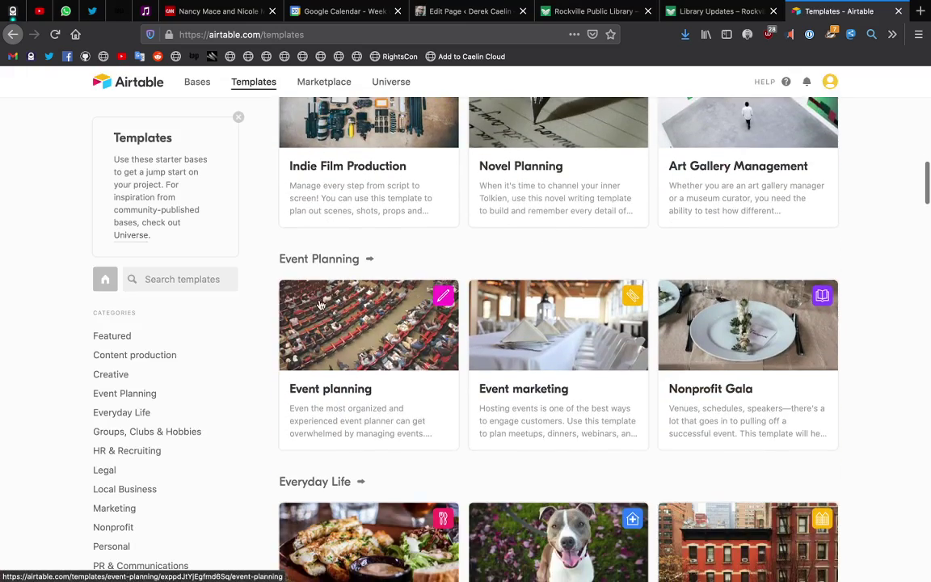
{"action": "scroll", "coordinate": [395, 436], "scroll_direction": "down", "scroll_amount": 10}
{"action": "scroll", "coordinate": [396, 436], "scroll_direction": "up", "scroll_amount": 20}
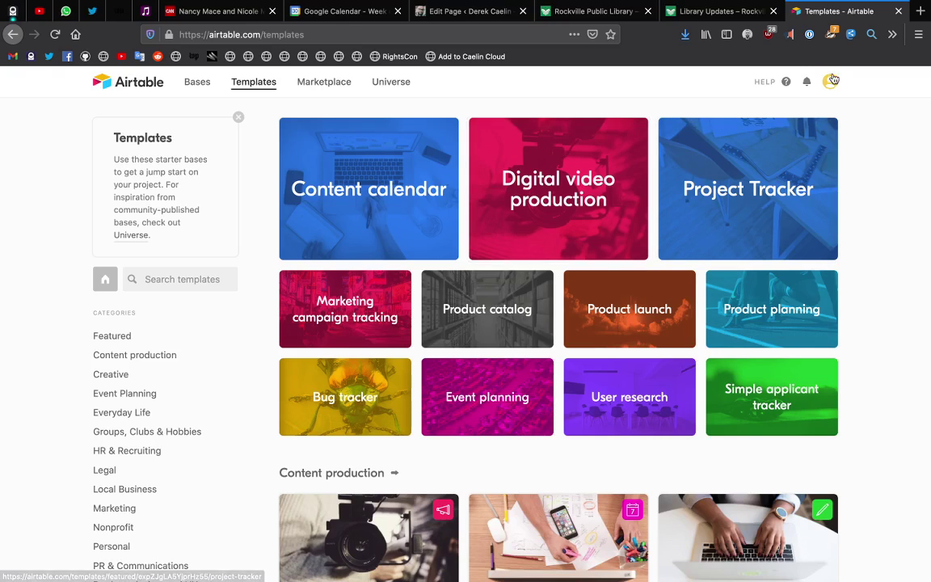
Open the plans and pricing information and compare the plans' usage limits for bases, records and attachment space.
{"action": "left_click", "coordinate": [787, 83]}
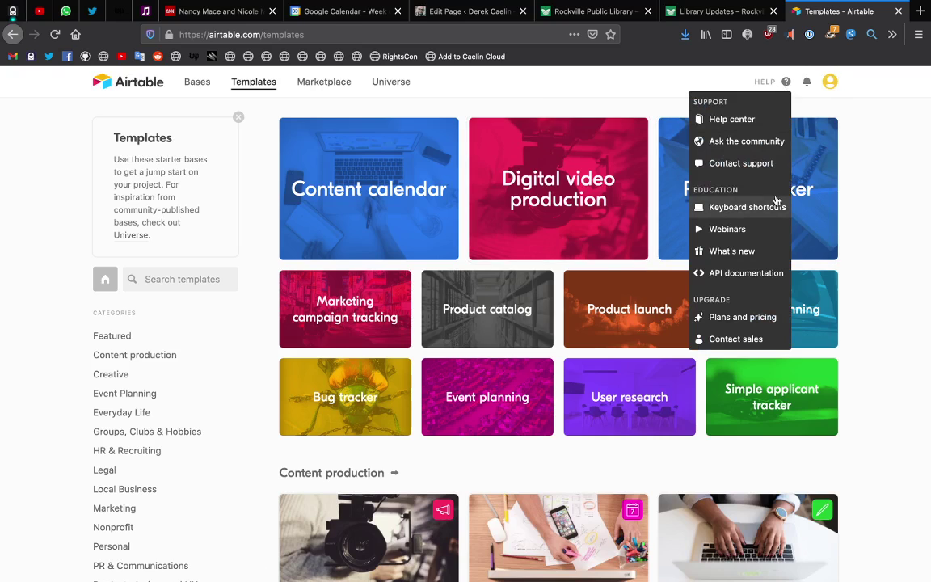
{"action": "left_click", "coordinate": [764, 320]}
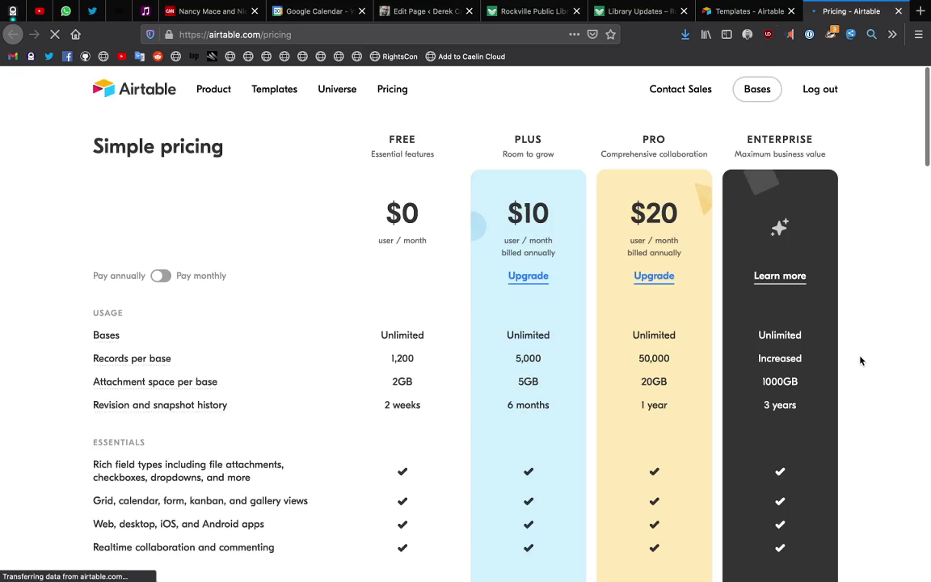
{"action": "scroll", "coordinate": [412, 326], "scroll_direction": "down", "scroll_amount": 1}
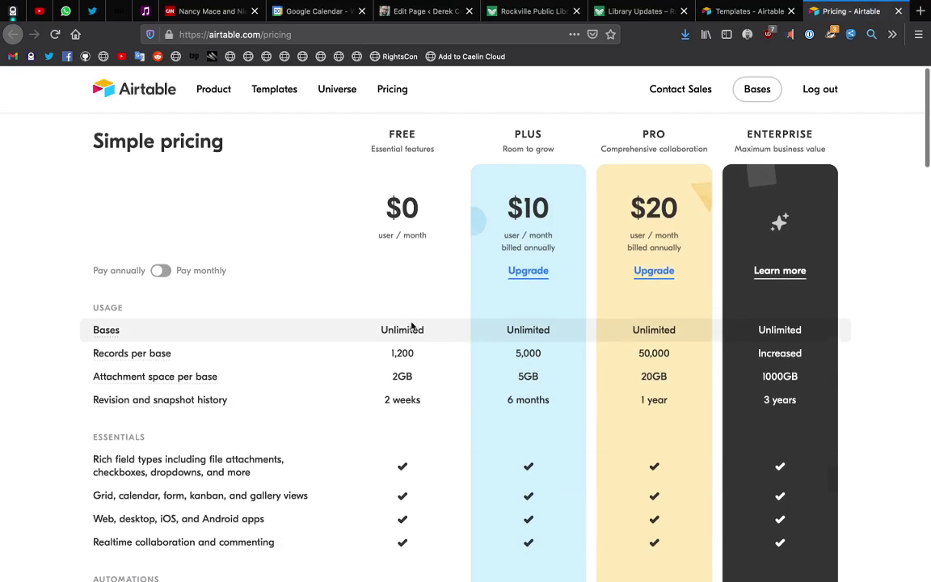
{"action": "scroll", "coordinate": [410, 331], "scroll_direction": "down", "scroll_amount": 2}
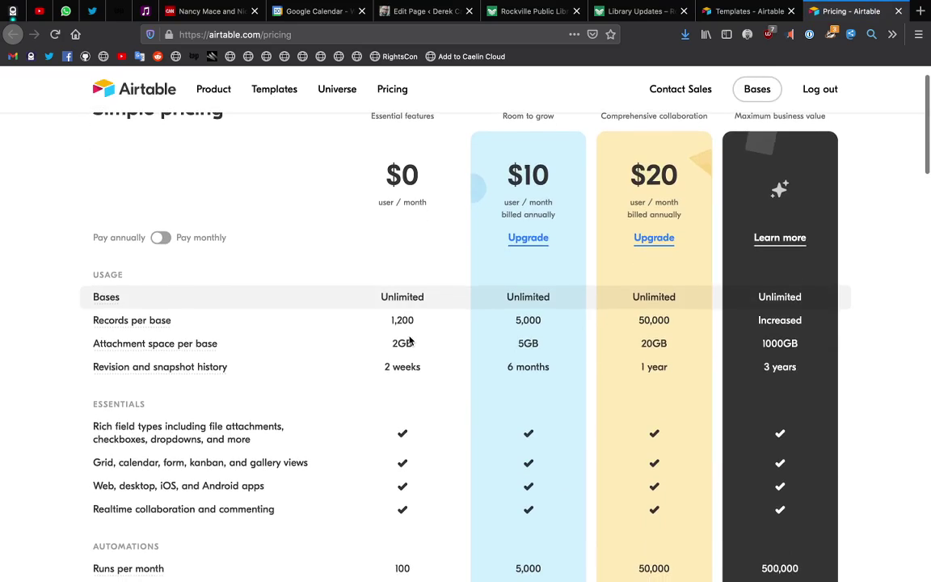
{"action": "scroll", "coordinate": [404, 315], "scroll_direction": "down", "scroll_amount": 1}
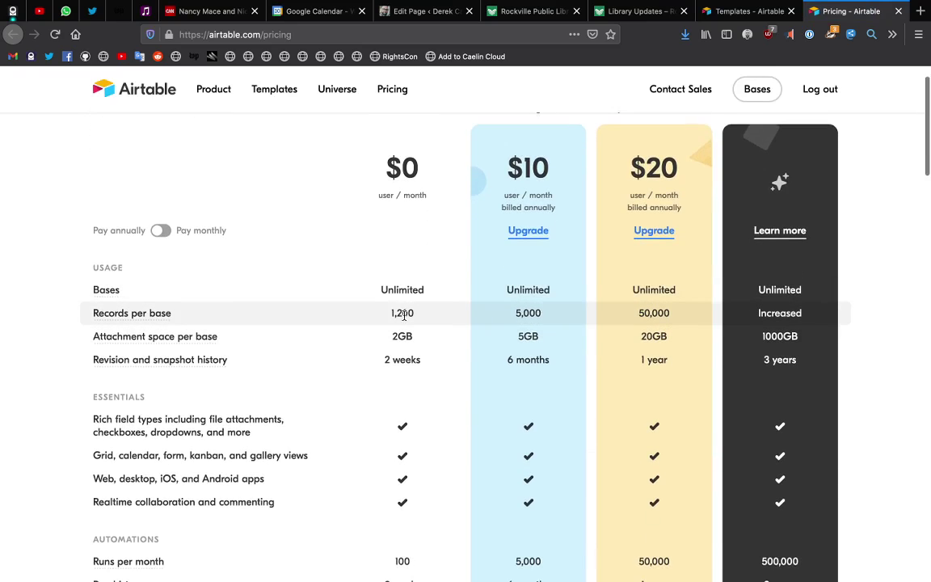
{"action": "scroll", "coordinate": [404, 315], "scroll_direction": "down", "scroll_amount": 2}
{"action": "scroll", "coordinate": [404, 315], "scroll_direction": "up", "scroll_amount": 1}
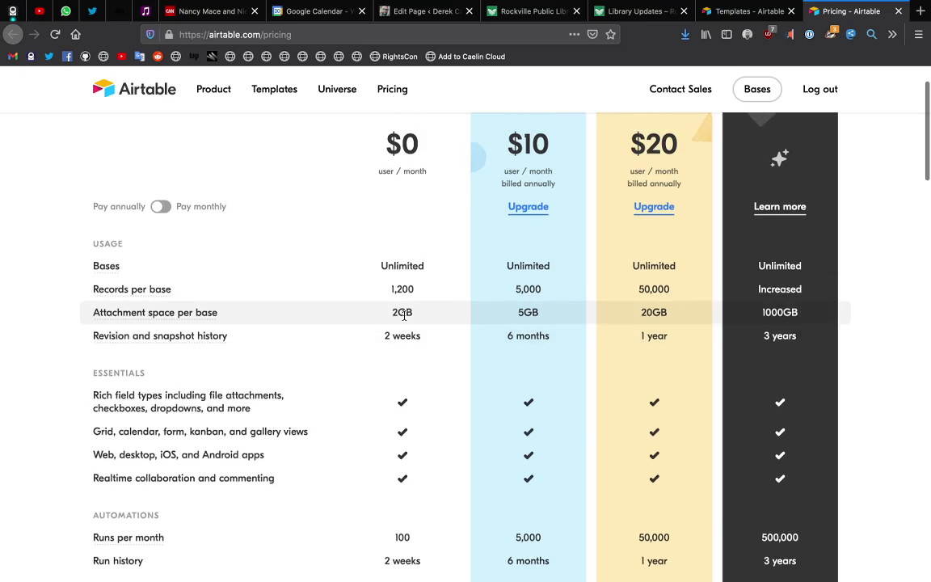
{"action": "scroll", "coordinate": [403, 315], "scroll_direction": "up", "scroll_amount": 3}
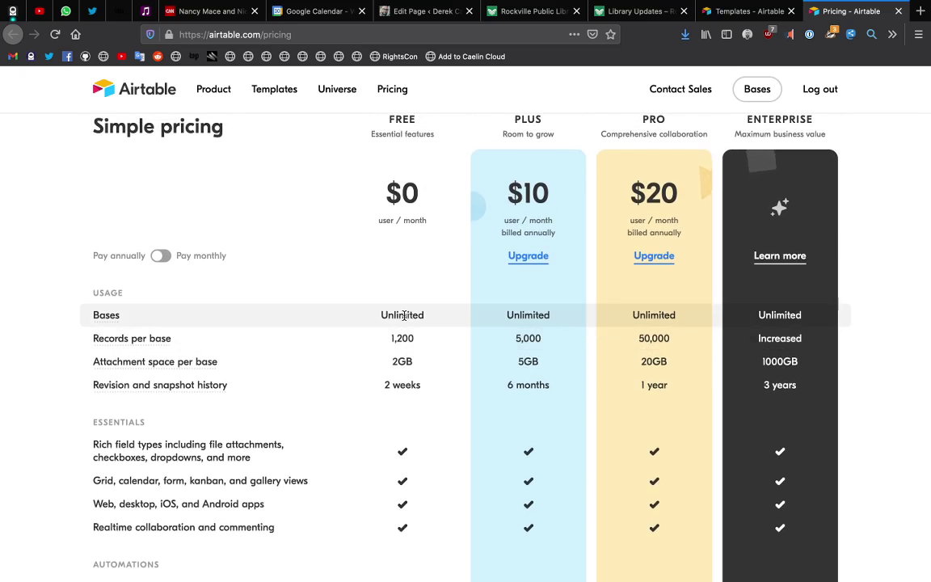
Highlight the Free plan's records-per-base limit and examine its revision history and automation allowances.
{"action": "left_click_drag", "start_coordinate": [390, 338], "coordinate": [415, 340]}
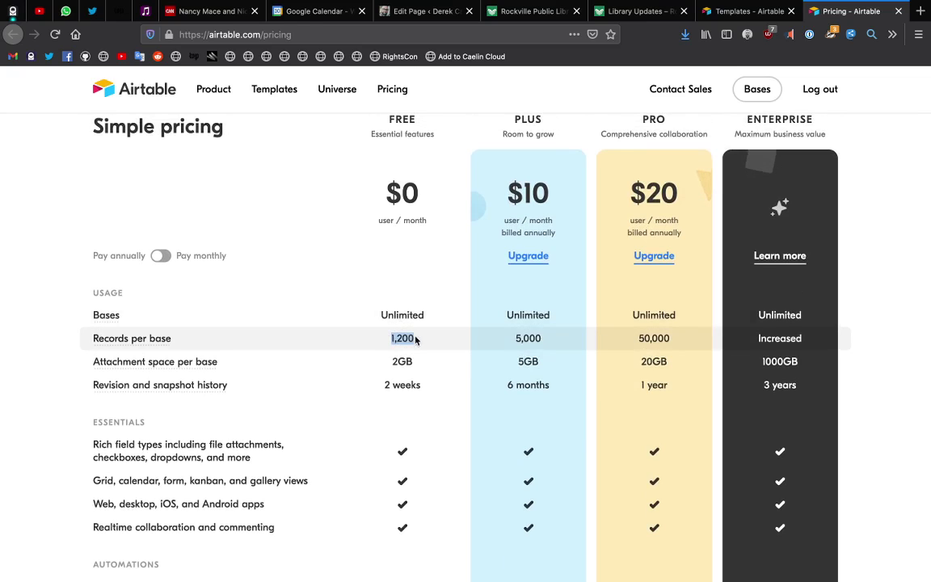
{"action": "scroll", "coordinate": [427, 341], "scroll_direction": "down", "scroll_amount": 3}
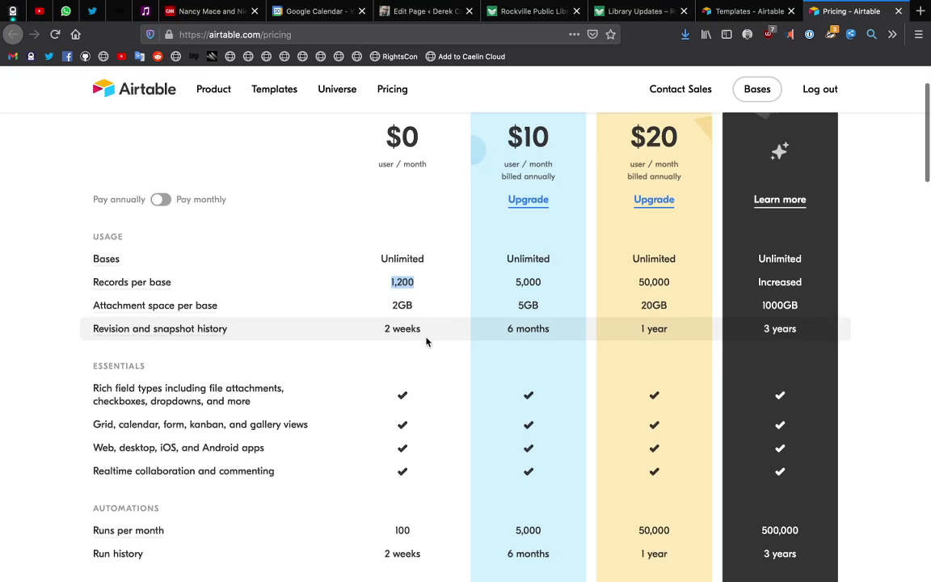
{"action": "scroll", "coordinate": [427, 341], "scroll_direction": "down", "scroll_amount": 1}
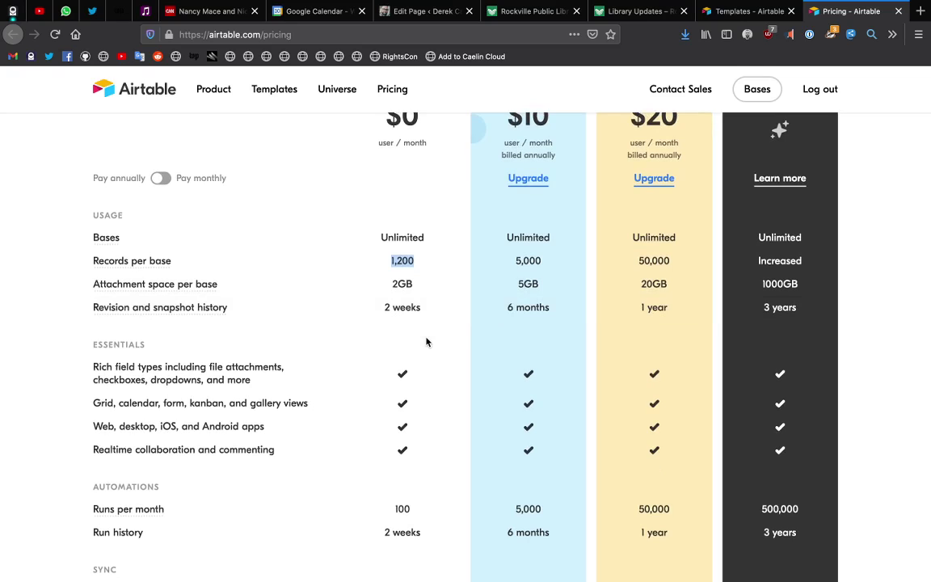
{"action": "scroll", "coordinate": [427, 341], "scroll_direction": "up", "scroll_amount": 1}
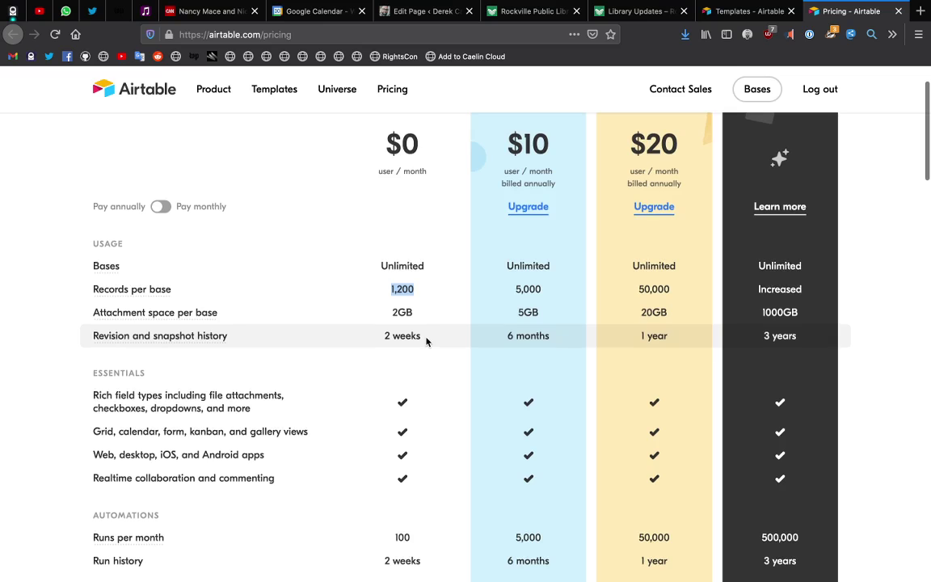
Highlight the Free plan's price and monthly automation runs, and examine the sync, advanced and support features offered by each plan.
{"action": "double_click", "coordinate": [409, 144]}
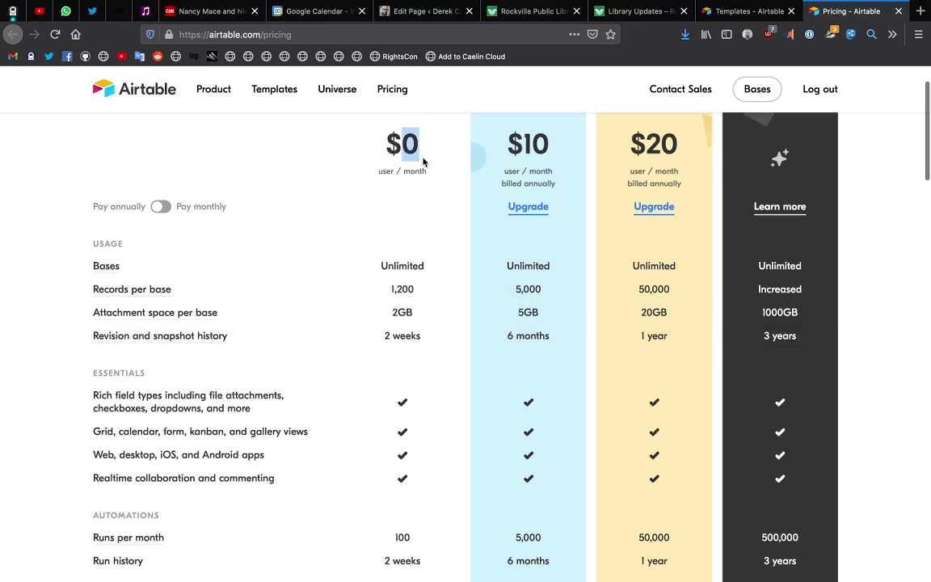
{"action": "scroll", "coordinate": [415, 349], "scroll_direction": "down", "scroll_amount": 3}
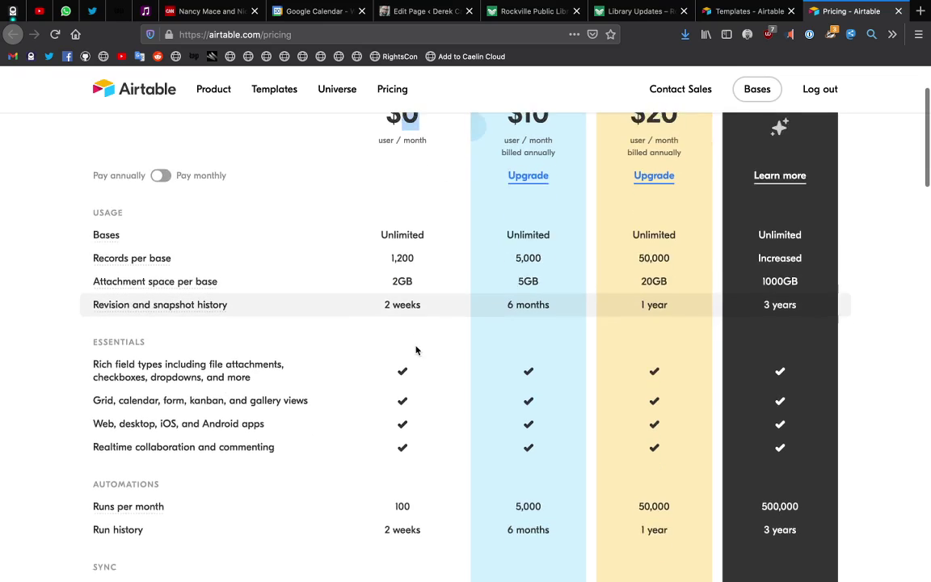
{"action": "scroll", "coordinate": [415, 349], "scroll_direction": "down", "scroll_amount": 3}
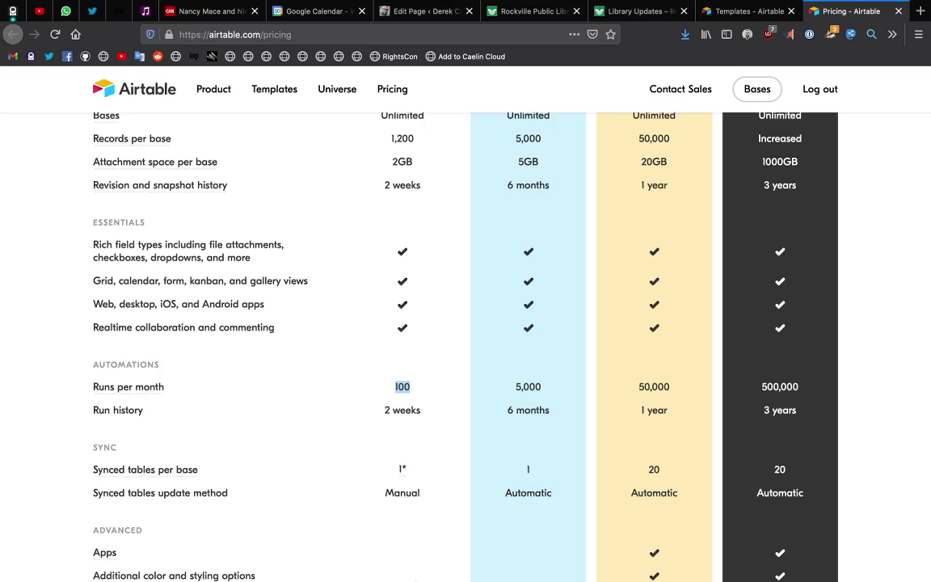
{"action": "scroll", "coordinate": [465, 348], "scroll_direction": "down", "scroll_amount": 3}
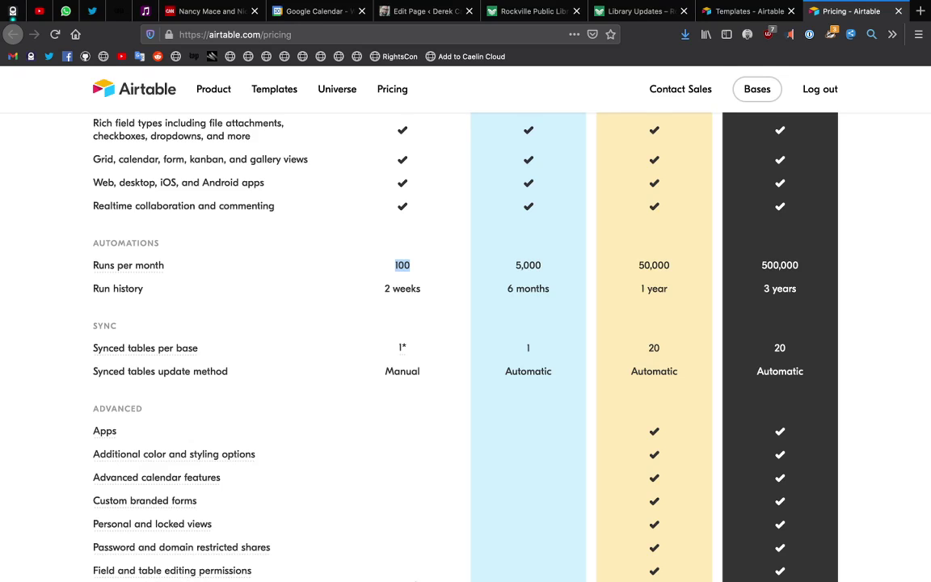
{"action": "scroll", "coordinate": [466, 347], "scroll_direction": "down", "scroll_amount": 2}
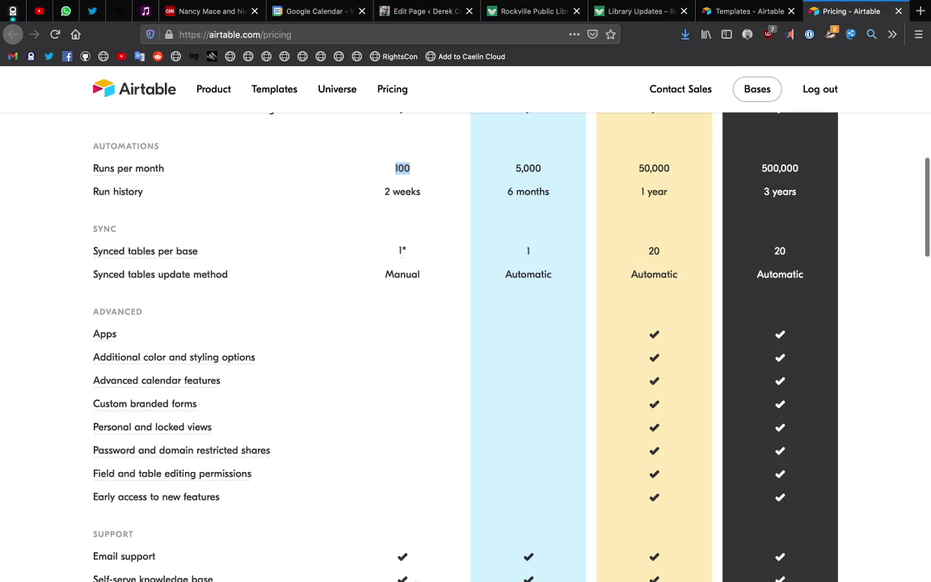
{"action": "scroll", "coordinate": [465, 347], "scroll_direction": "down", "scroll_amount": 3}
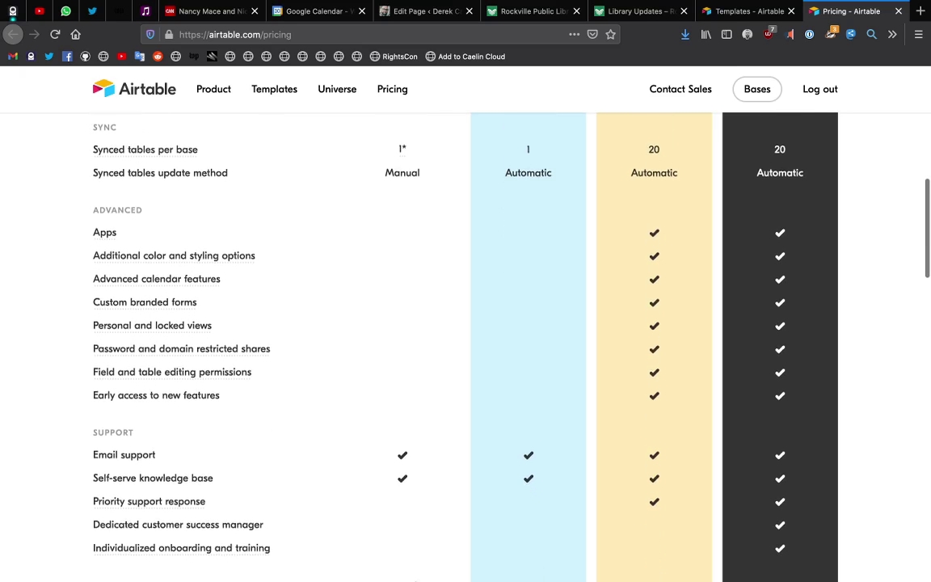
Compare the Free, Plus, Pro and Enterprise plans' automation and sync allowances, usage limits and prices.
{"action": "scroll", "coordinate": [465, 347], "scroll_direction": "up", "scroll_amount": 5}
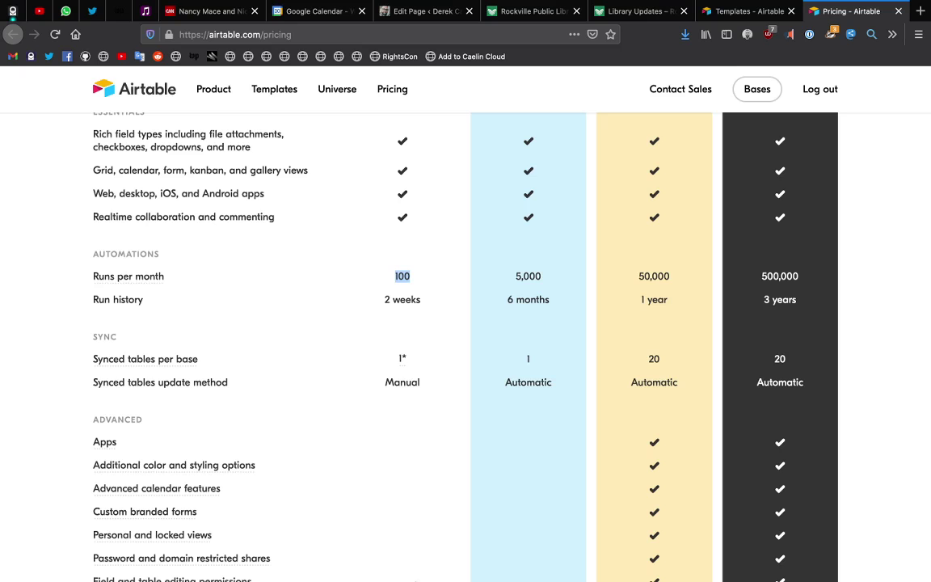
{"action": "scroll", "coordinate": [465, 347], "scroll_direction": "up", "scroll_amount": 8}
{"action": "scroll", "coordinate": [465, 347], "scroll_direction": "down", "scroll_amount": 1}
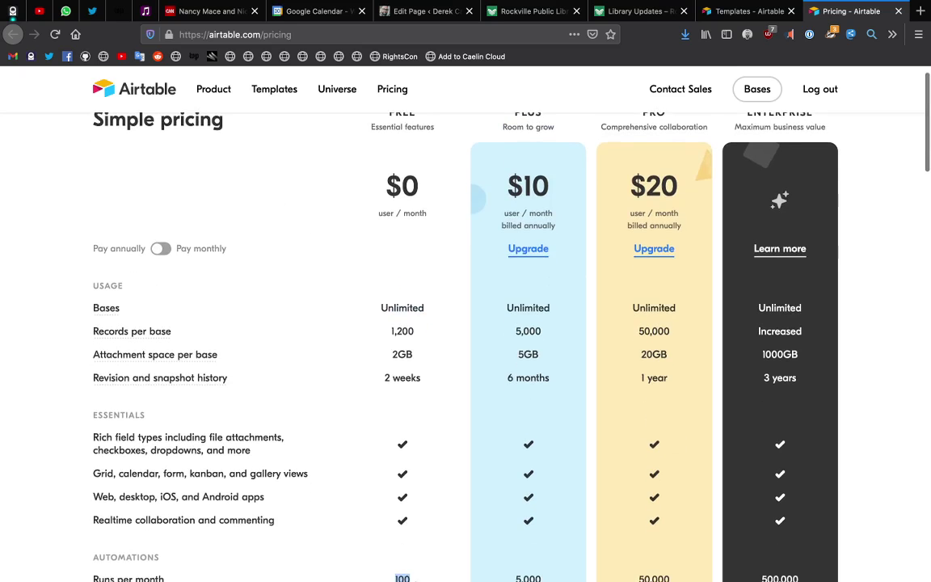
{"action": "scroll", "coordinate": [465, 347], "scroll_direction": "up", "scroll_amount": 1}
{"action": "scroll", "coordinate": [559, 482], "scroll_direction": "down", "scroll_amount": 7}
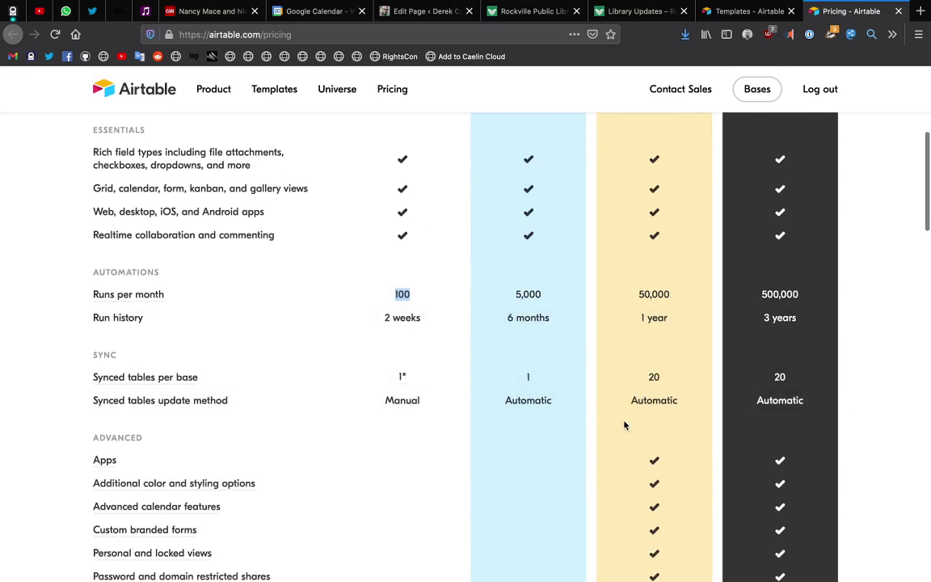
{"action": "scroll", "coordinate": [624, 425], "scroll_direction": "up", "scroll_amount": 2}
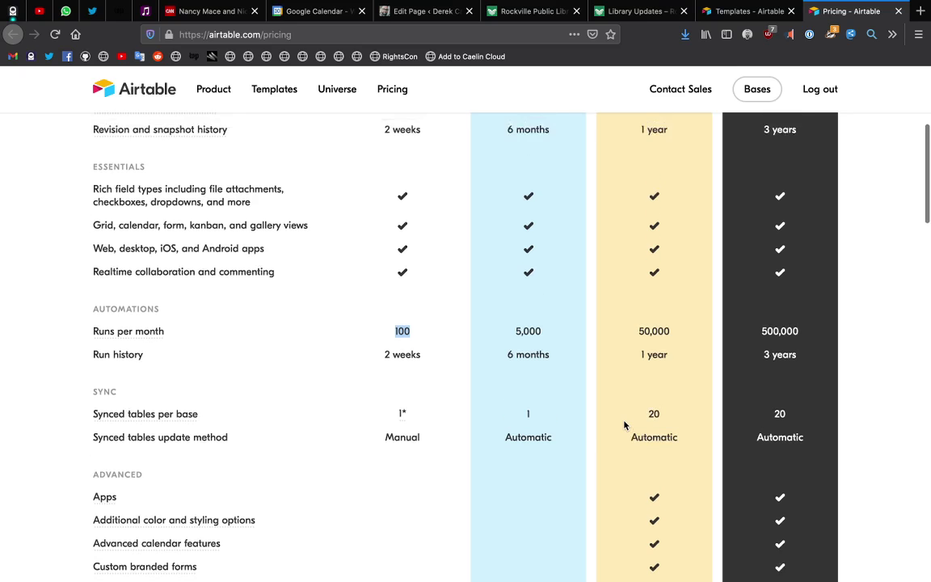
{"action": "scroll", "coordinate": [623, 425], "scroll_direction": "up", "scroll_amount": 5}
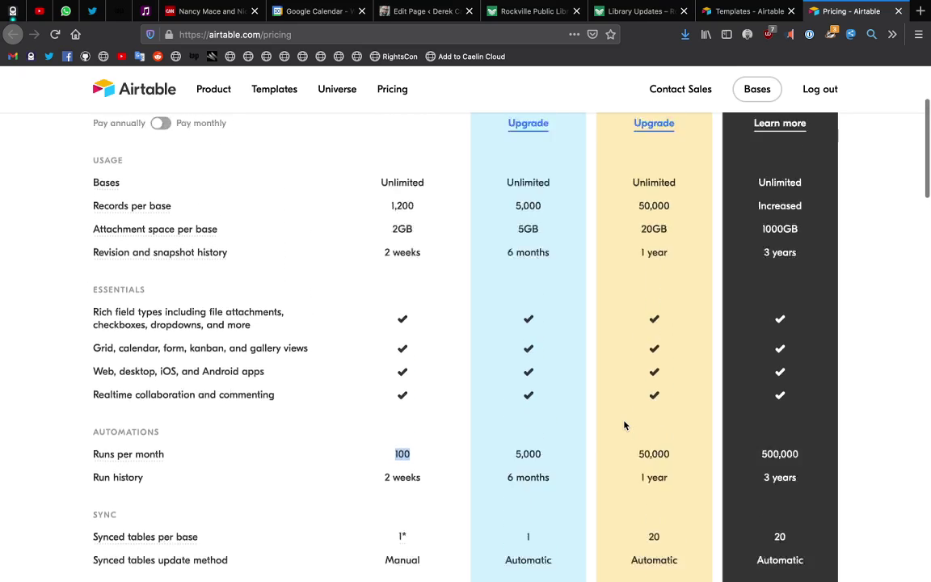
{"action": "scroll", "coordinate": [624, 425], "scroll_direction": "up", "scroll_amount": 2}
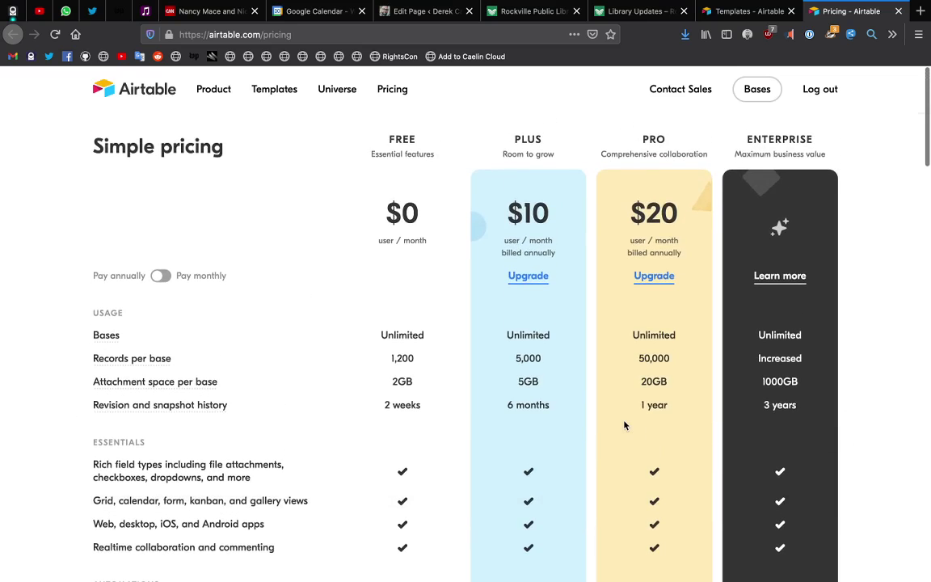
Highlight the Enterprise plan's name and examine its usage limits, automation allowances and advanced features.
{"action": "left_click_drag", "start_coordinate": [743, 139], "coordinate": [816, 143]}
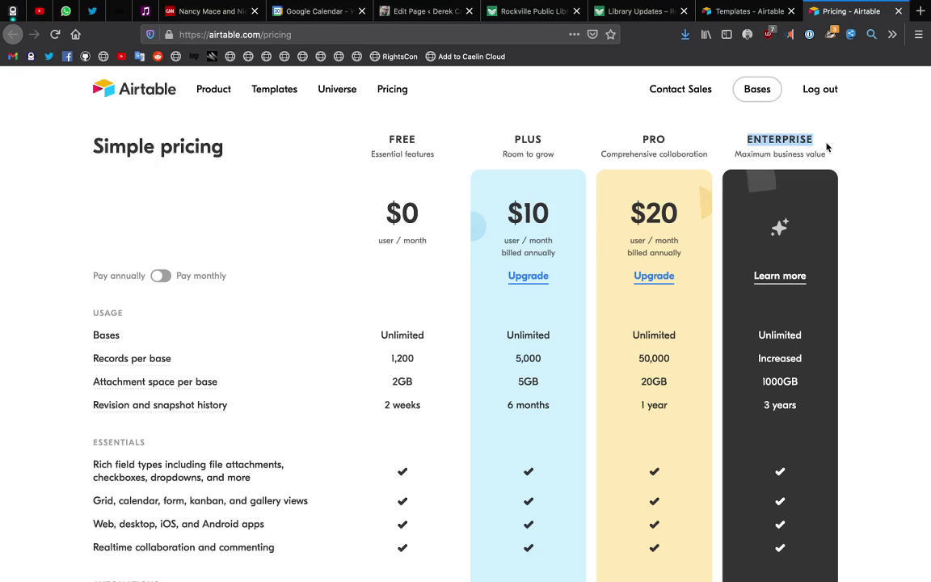
{"action": "scroll", "coordinate": [827, 147], "scroll_direction": "down", "scroll_amount": 1}
{"action": "scroll", "coordinate": [826, 146], "scroll_direction": "up", "scroll_amount": 1}
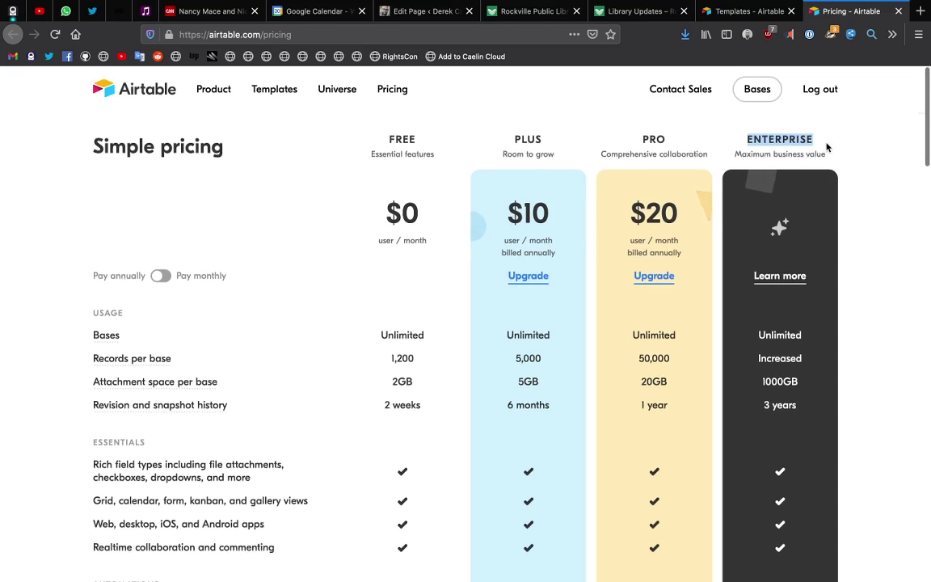
{"action": "scroll", "coordinate": [827, 214], "scroll_direction": "down", "scroll_amount": 3}
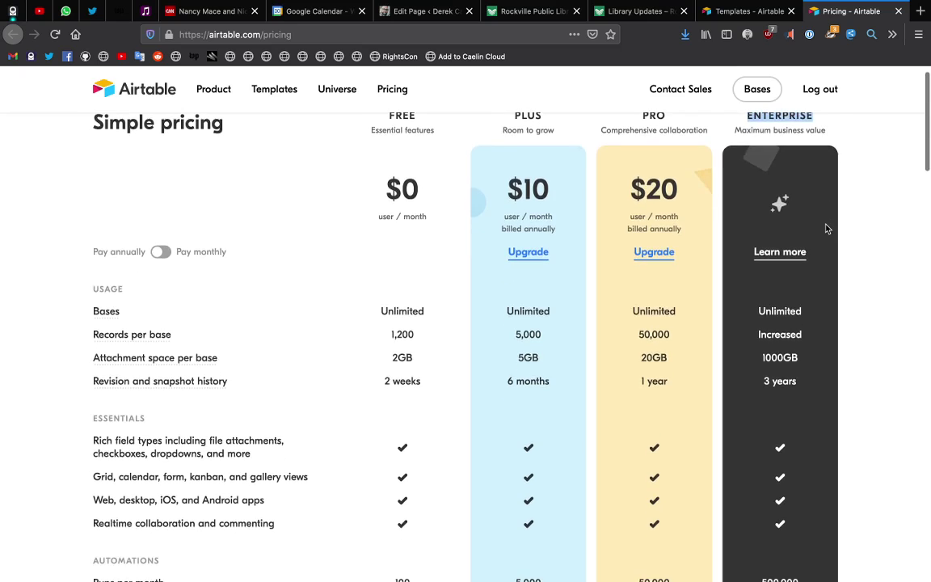
{"action": "scroll", "coordinate": [827, 229], "scroll_direction": "down", "scroll_amount": 3}
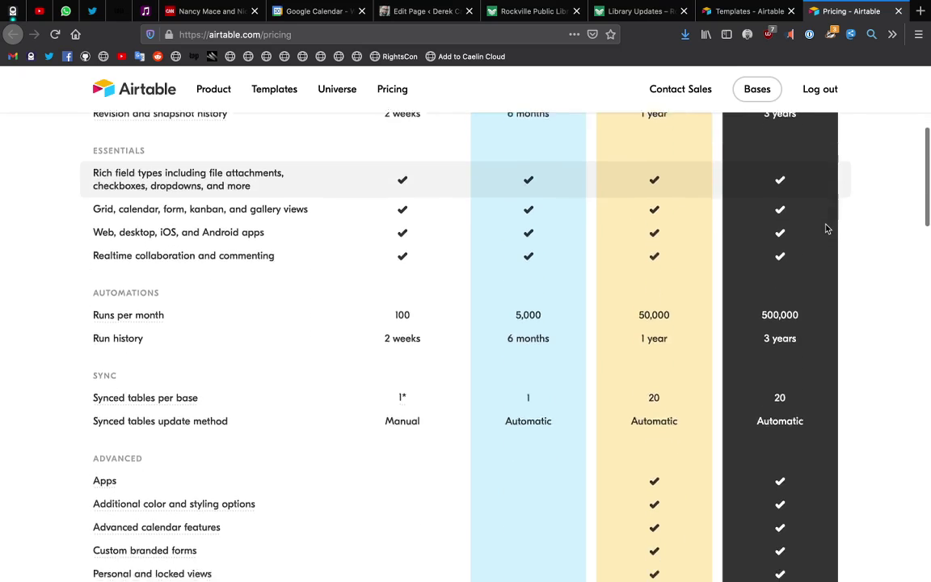
{"action": "scroll", "coordinate": [827, 229], "scroll_direction": "up", "scroll_amount": 6}
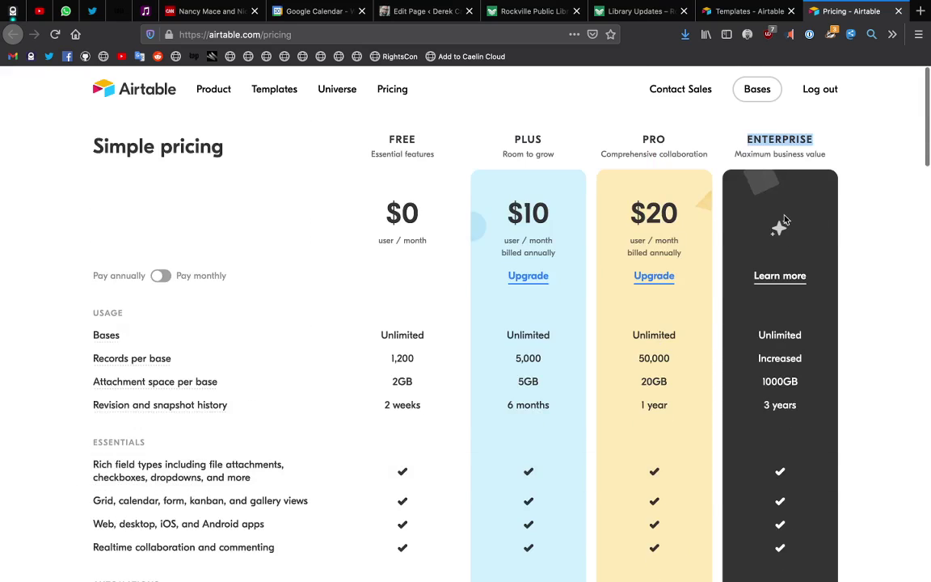
{"action": "scroll", "coordinate": [737, 232], "scroll_direction": "down", "scroll_amount": 1}
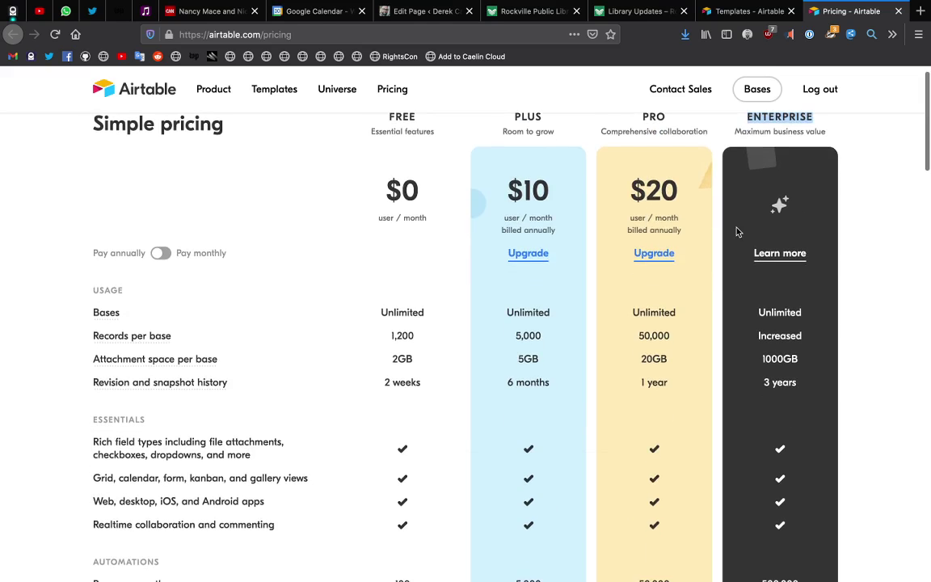
{"action": "scroll", "coordinate": [737, 232], "scroll_direction": "up", "scroll_amount": 1}
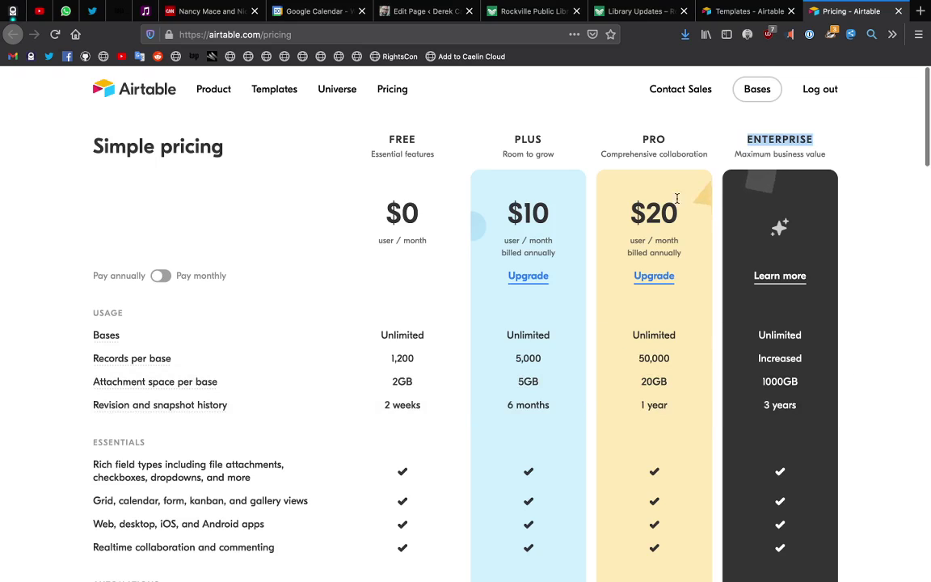
Return to the template gallery and browse its content production, creative and event planning templates.
{"action": "left_click", "coordinate": [727, 11]}
{"action": "scroll", "coordinate": [633, 315], "scroll_direction": "down", "scroll_amount": 5}
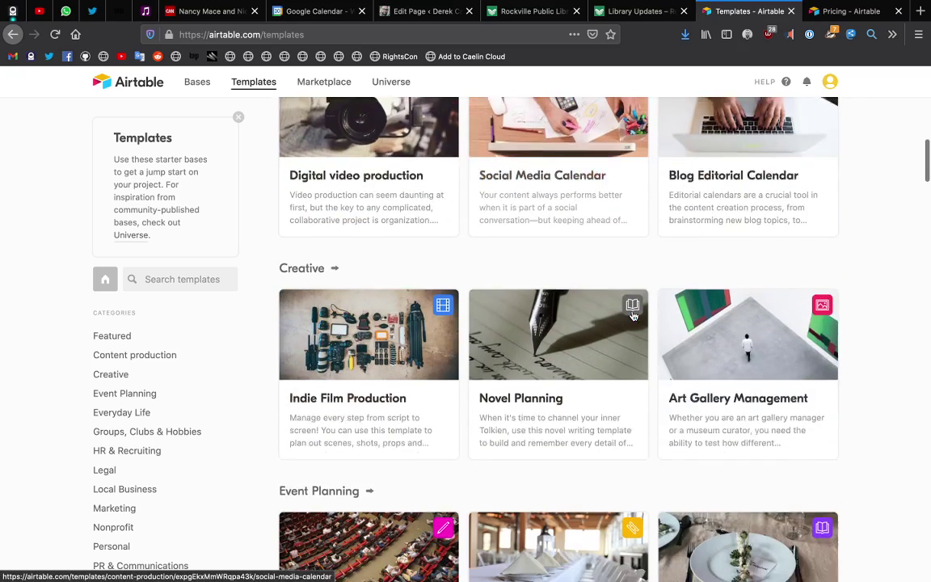
{"action": "scroll", "coordinate": [633, 315], "scroll_direction": "down", "scroll_amount": 2}
{"action": "scroll", "coordinate": [633, 315], "scroll_direction": "up", "scroll_amount": 6}
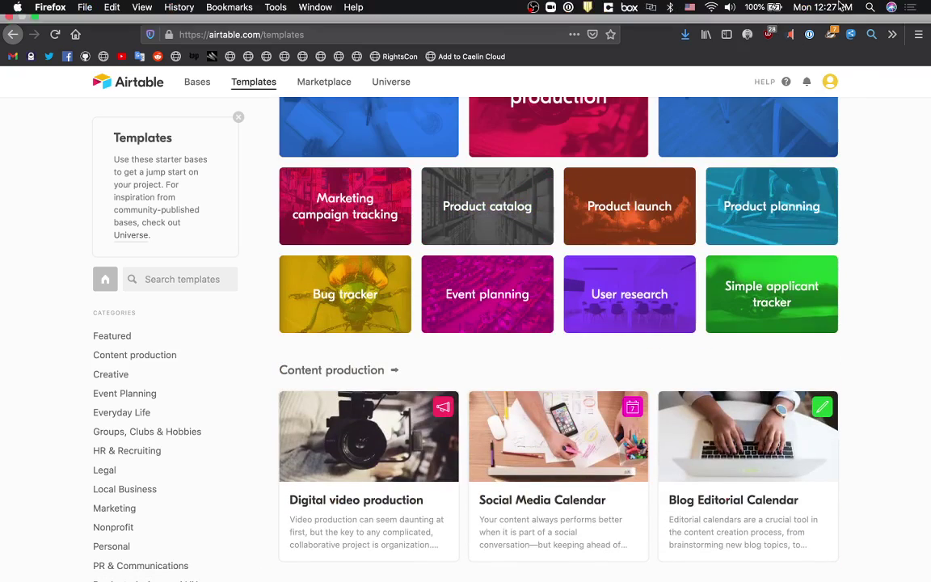
Return to the pricing page and open the Airtable homepage from it.
{"action": "left_click", "coordinate": [840, 7]}
{"action": "left_click", "coordinate": [819, 105]}
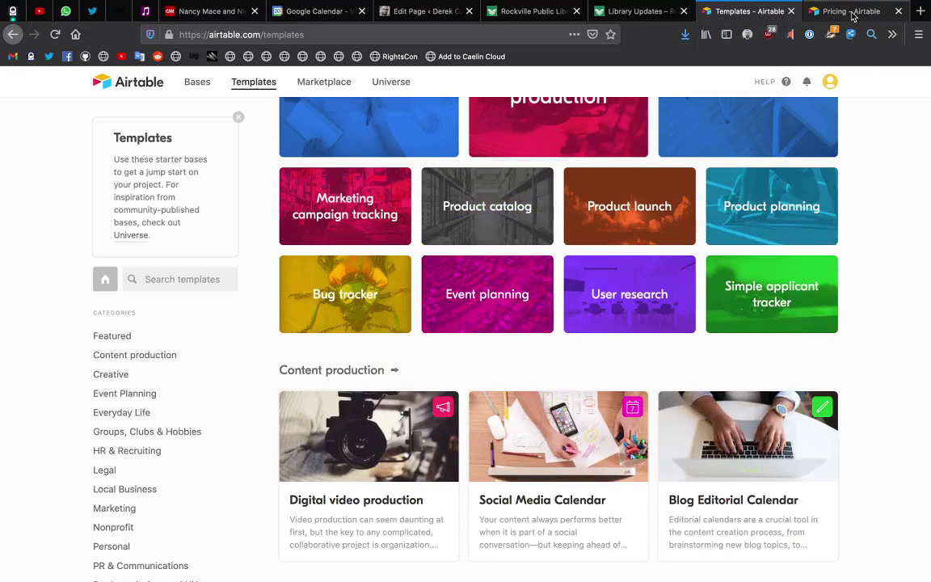
{"action": "left_click", "coordinate": [850, 11]}
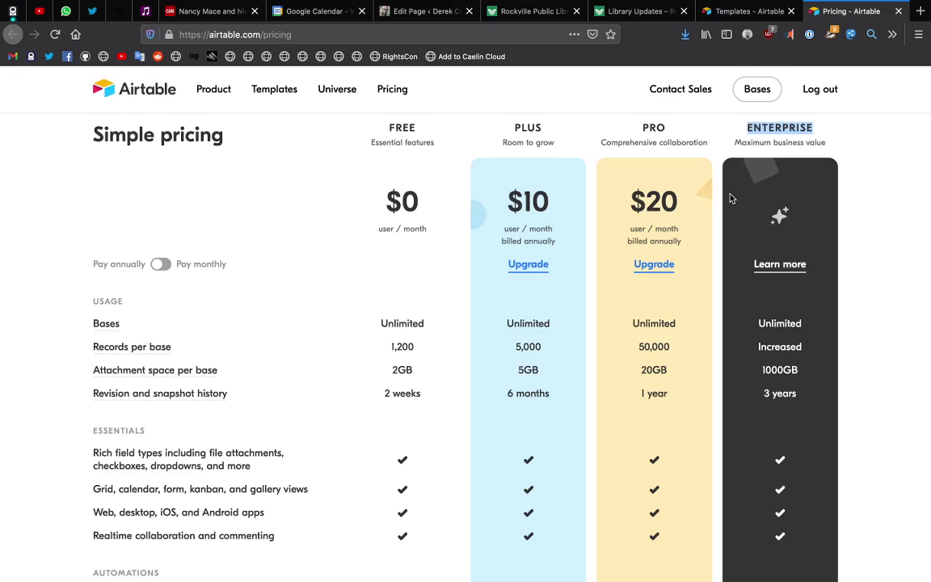
{"action": "left_click", "coordinate": [119, 90]}
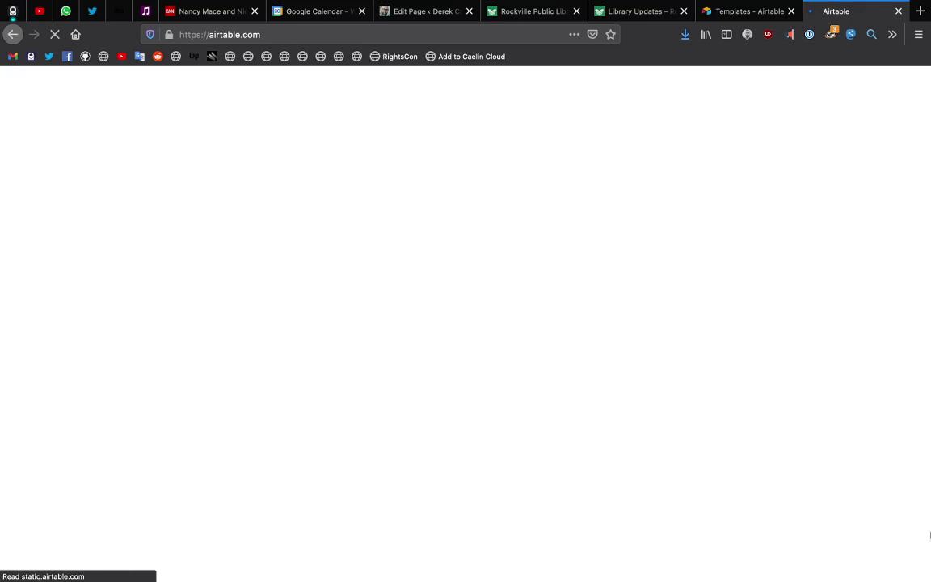